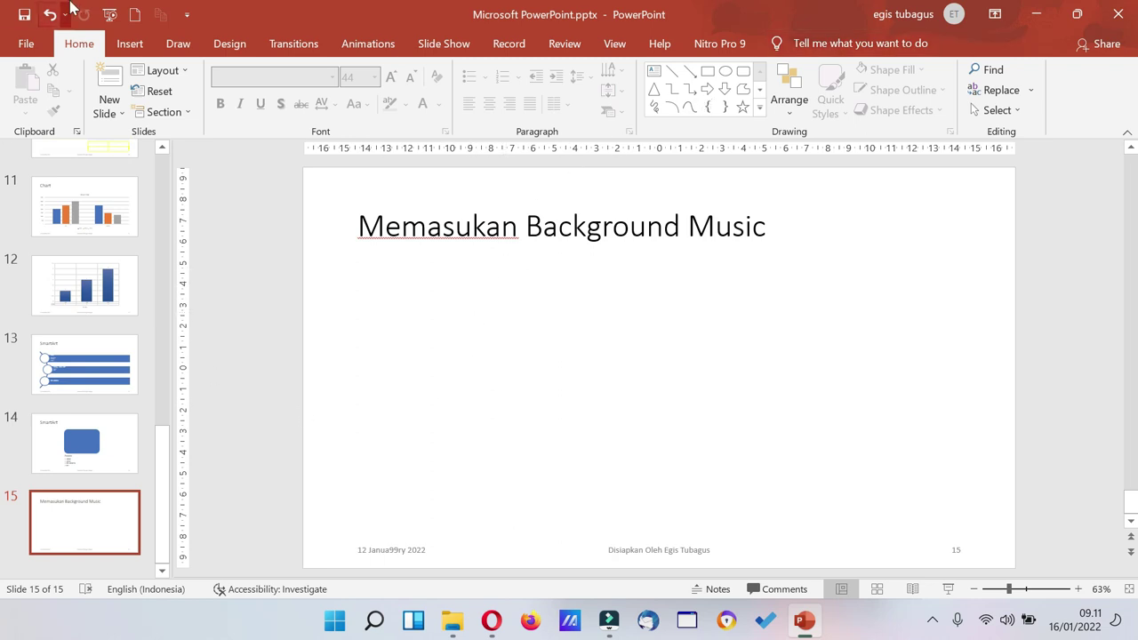
Insert the bensound-buddy.mp3 audio file from the computer onto slide 15
click(130, 44)
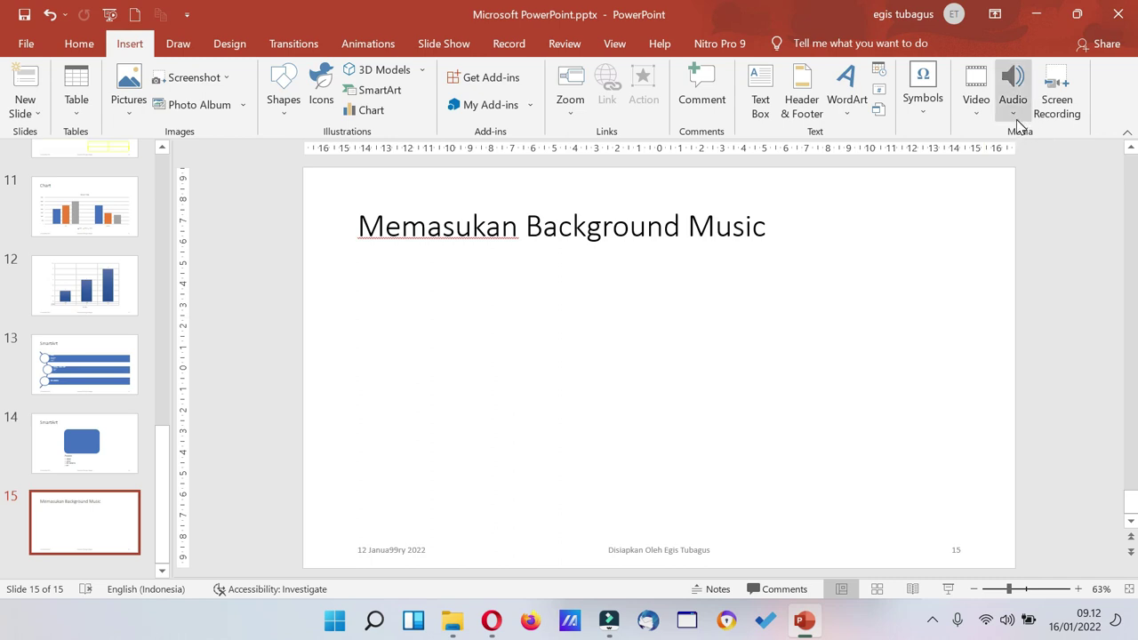
click(1016, 119)
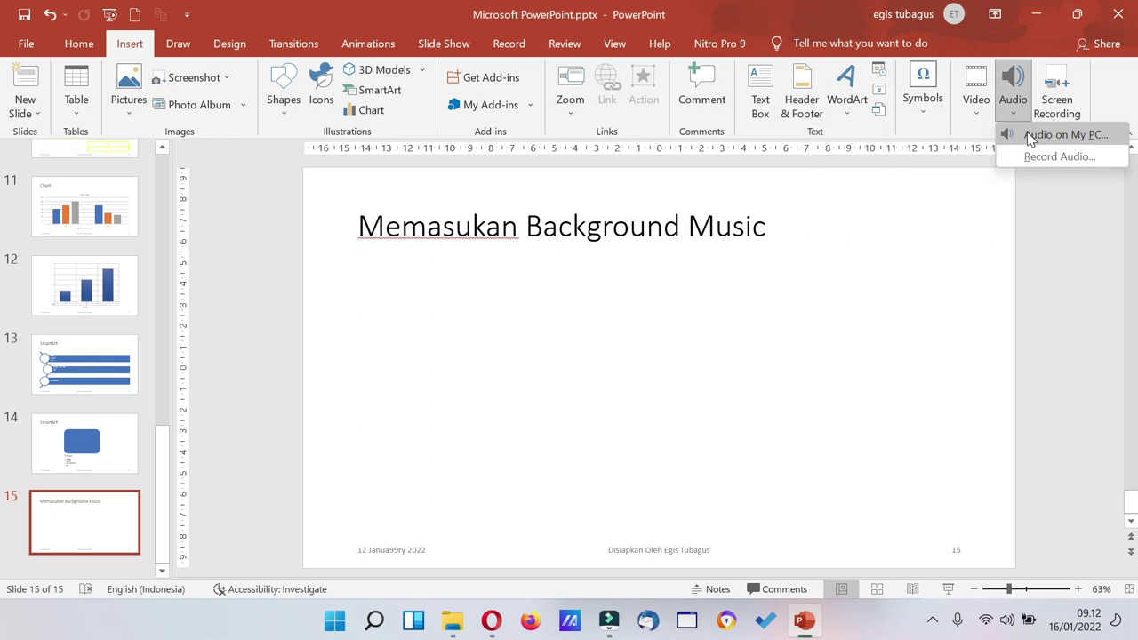
click(1030, 136)
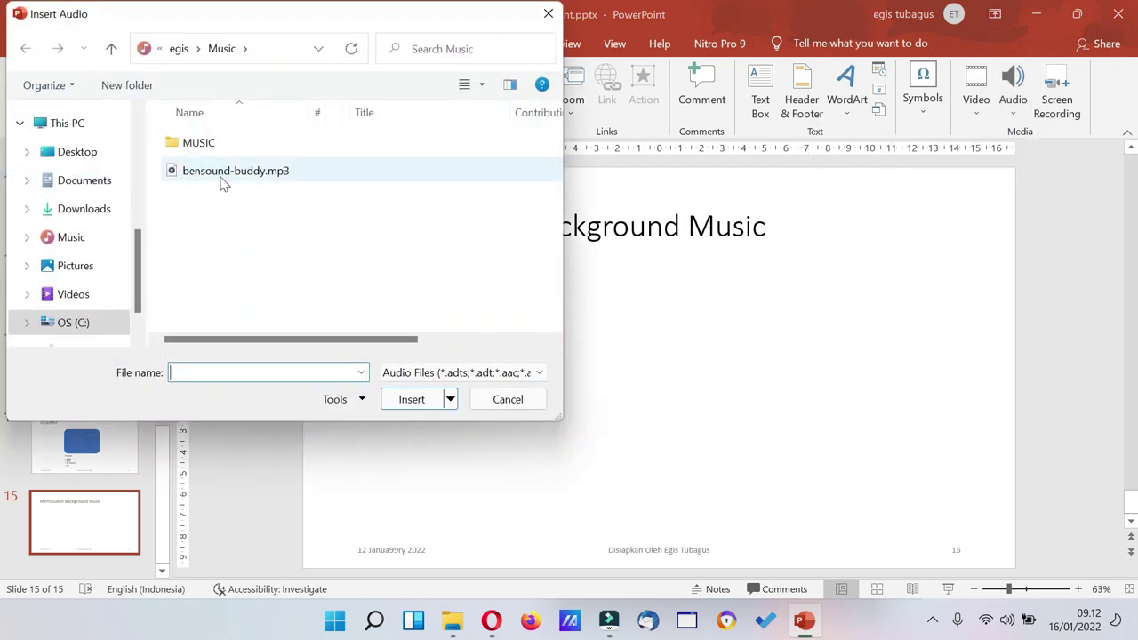
click(221, 179)
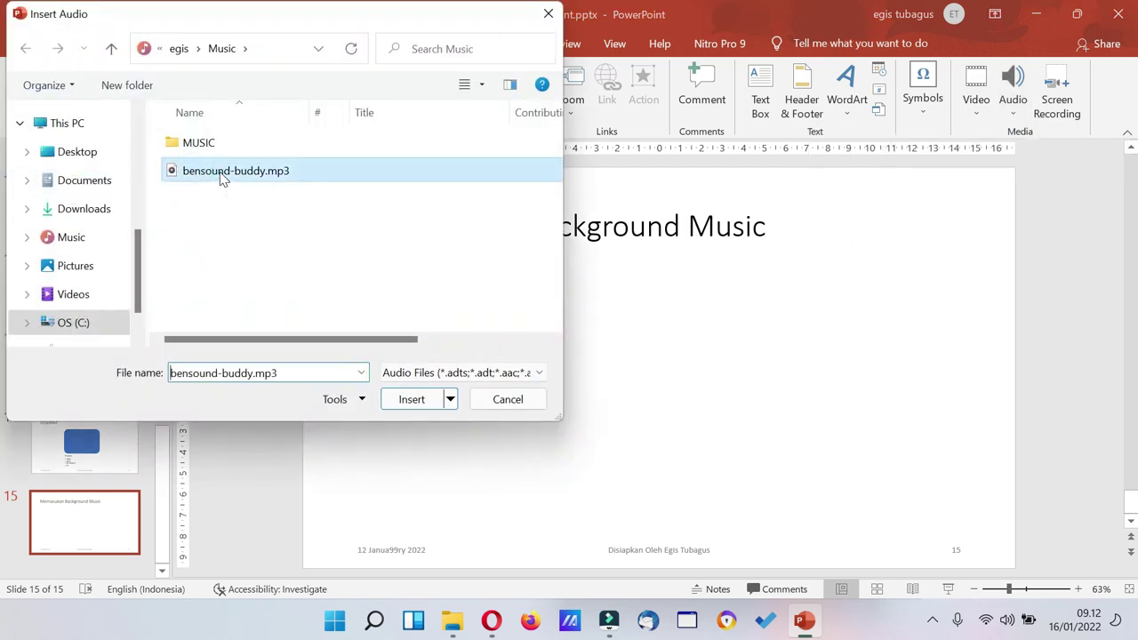
click(409, 403)
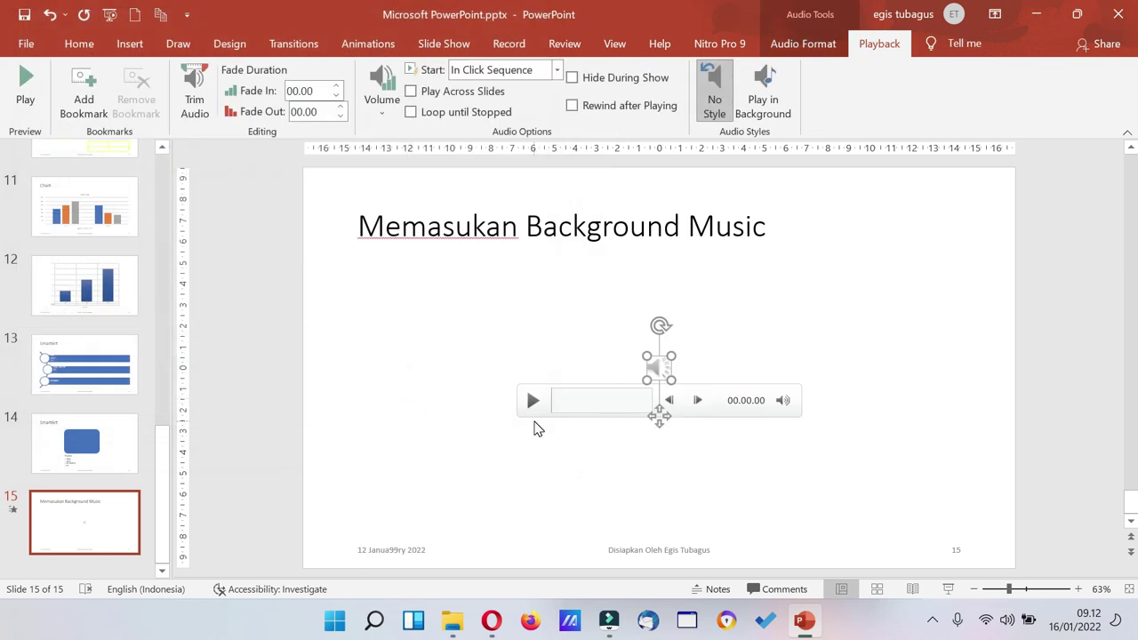
Preview the music clip and move its icon to the slide's bottom-right corner
click(530, 405)
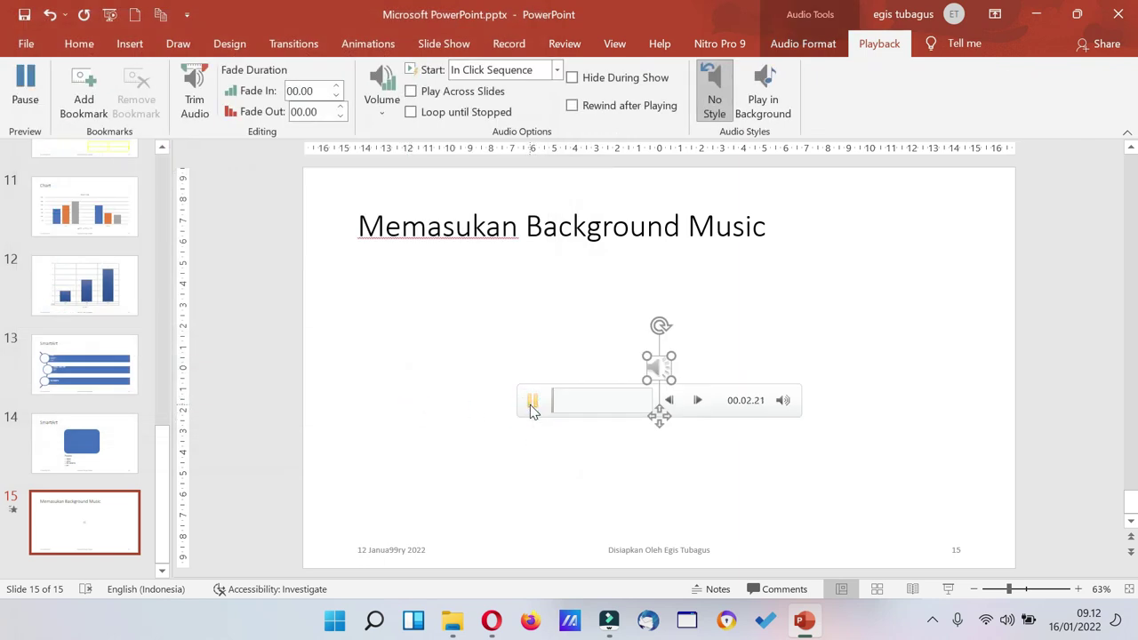
click(530, 404)
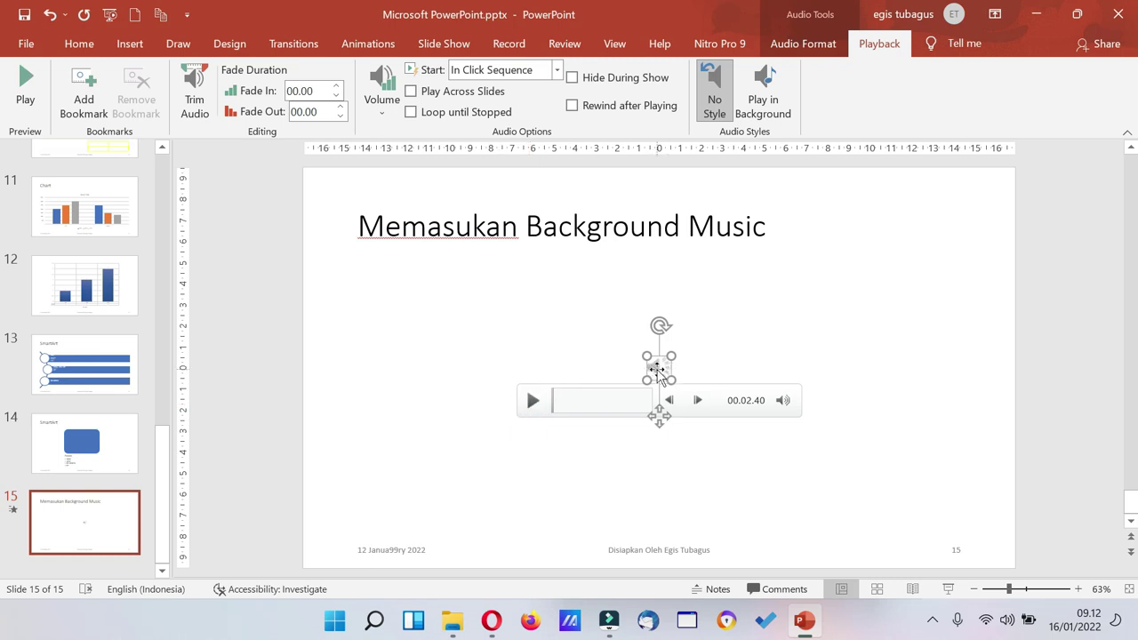
drag(658, 372, 980, 525)
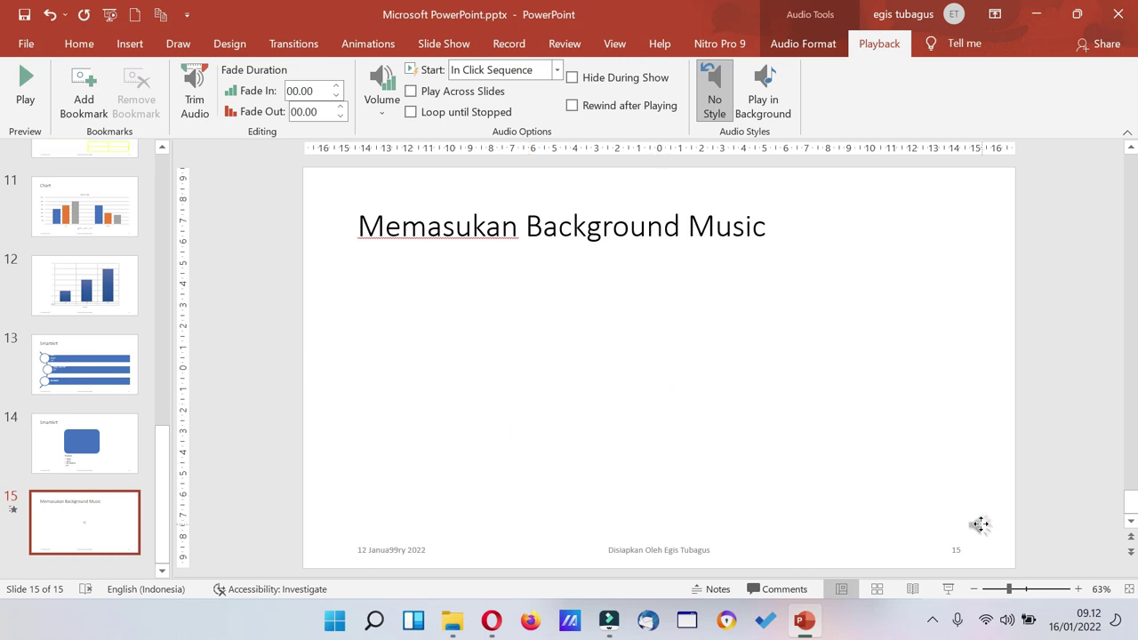
click(874, 411)
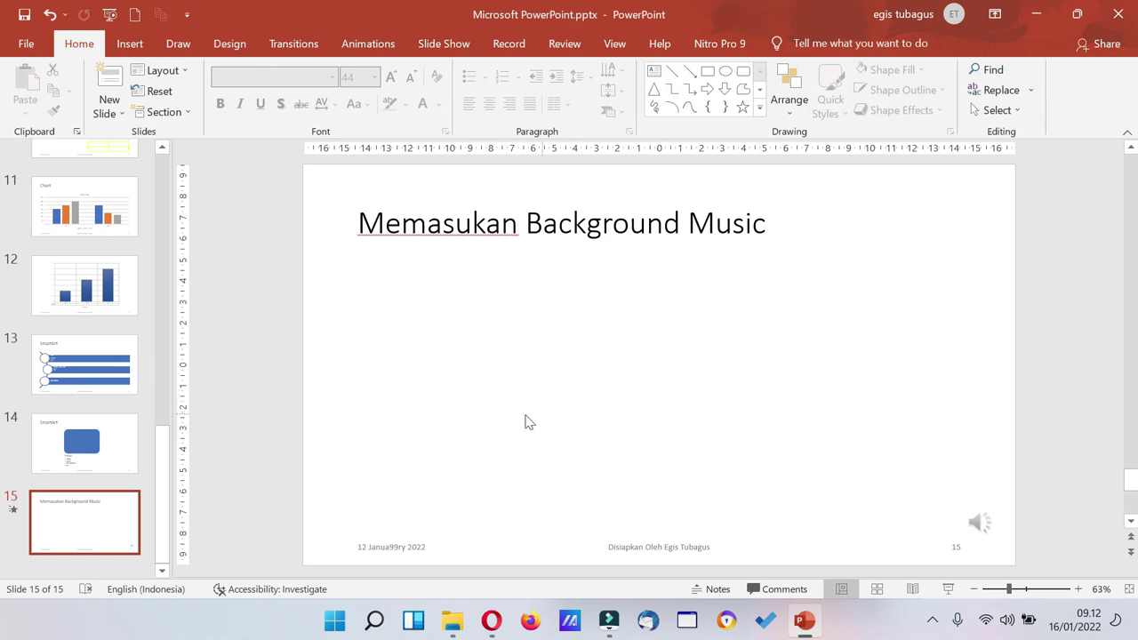
Record a roughly 7-second sound clip named 'Re' and insert it onto slide 15
click(131, 47)
click(1015, 111)
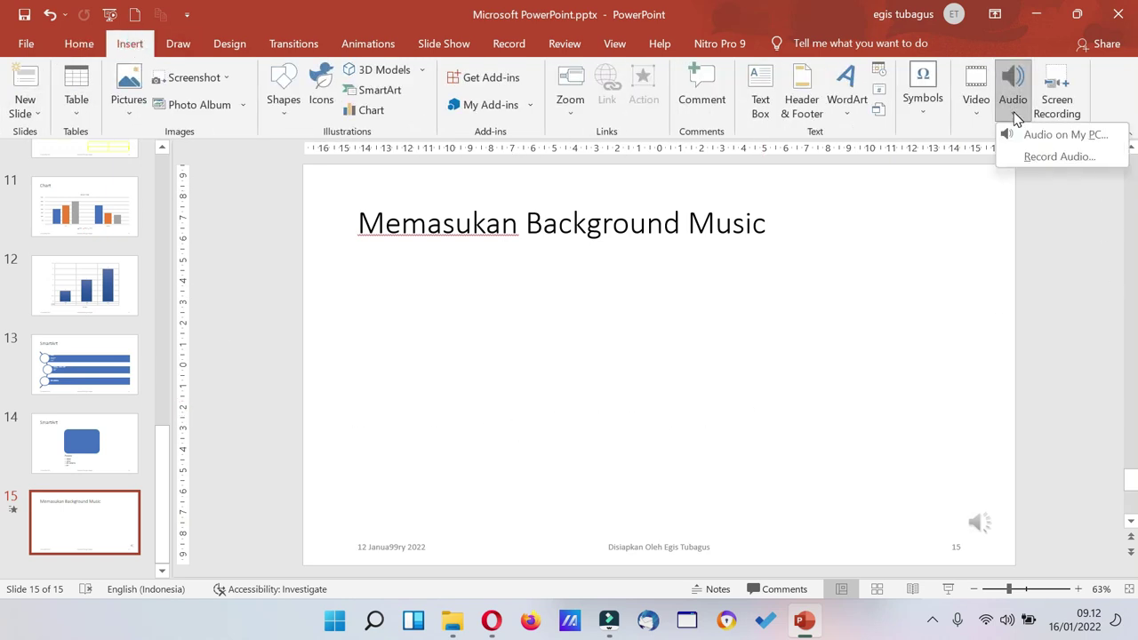
click(1048, 158)
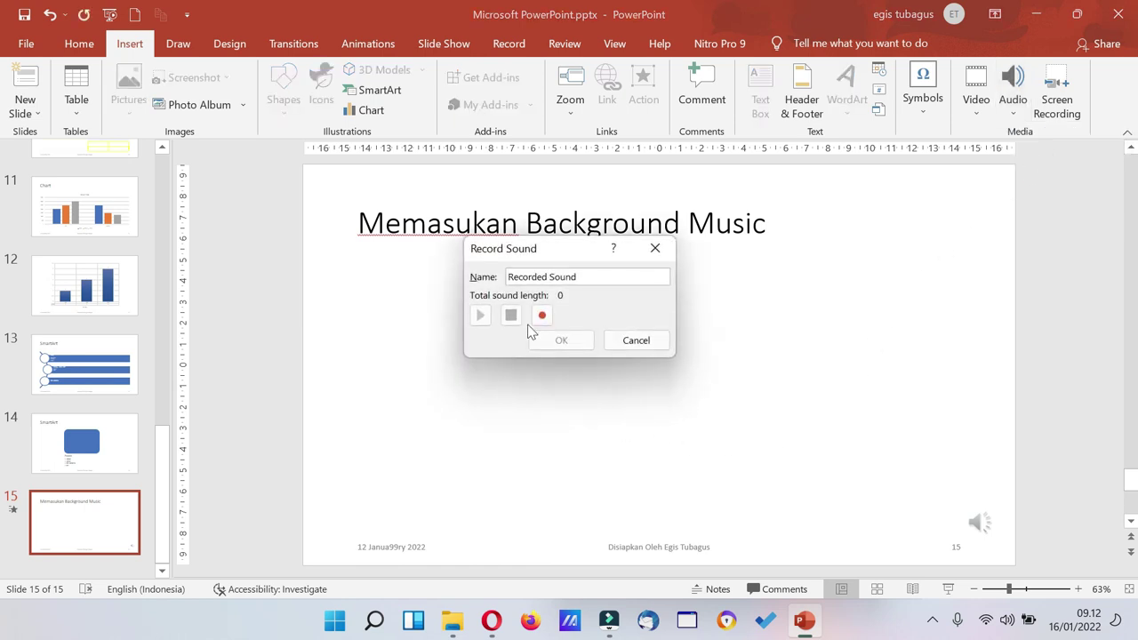
triple_click(543, 277)
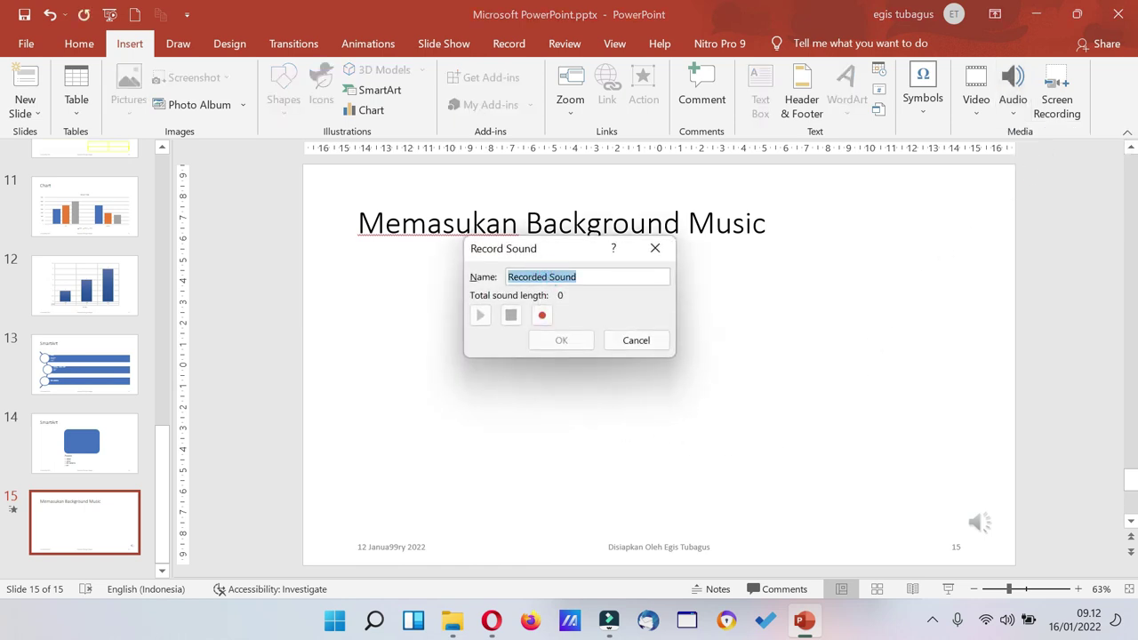
text(Rekaman Egis)
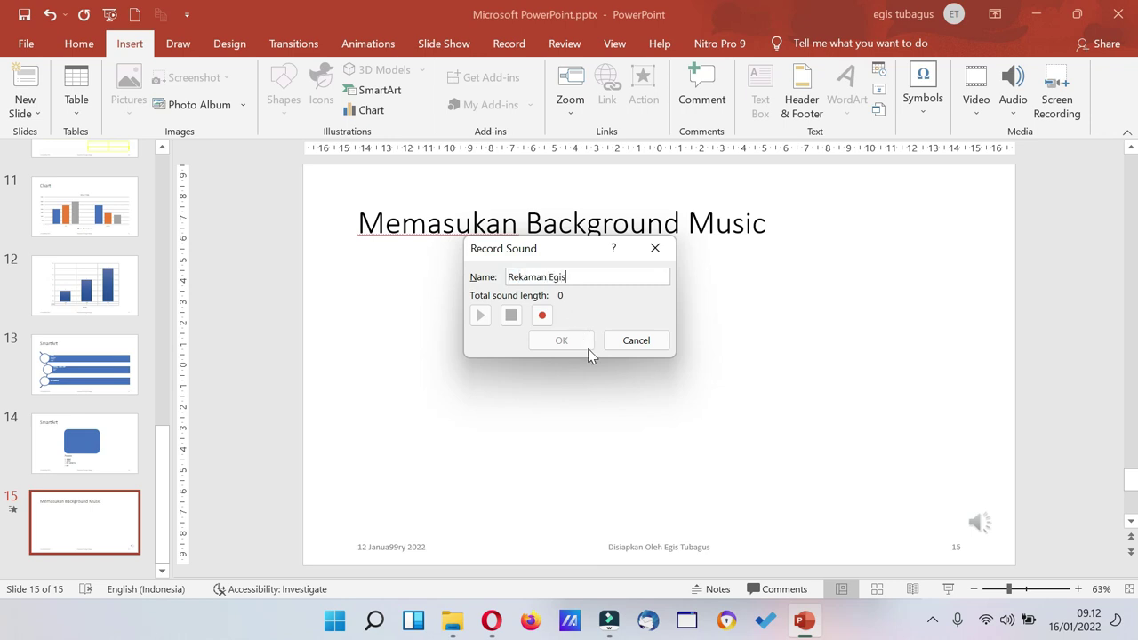
click(543, 316)
click(561, 347)
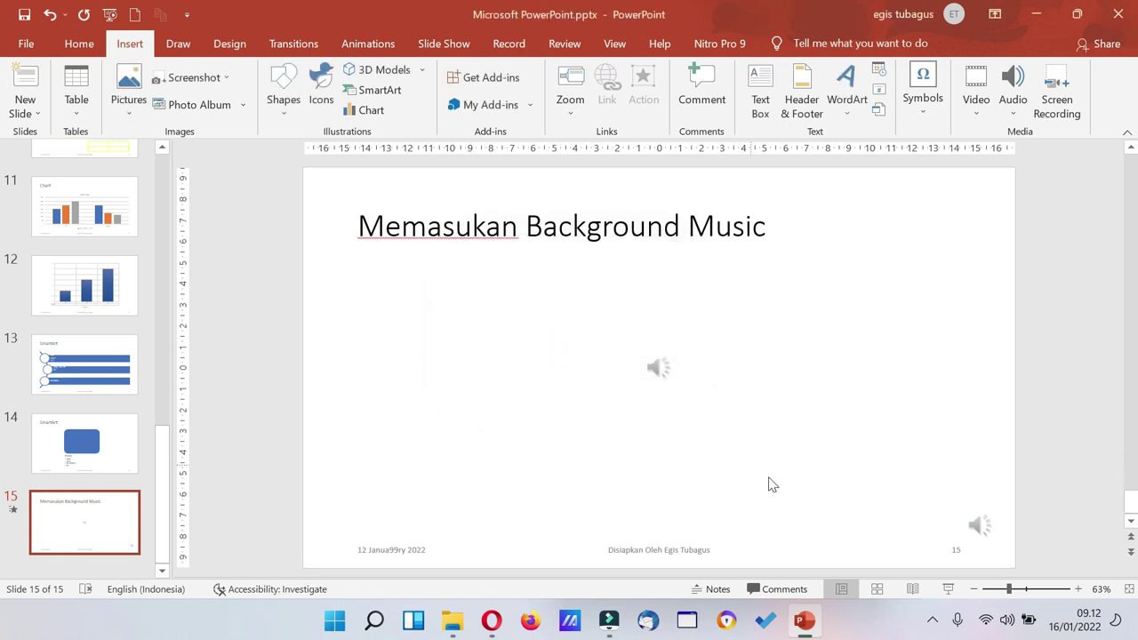
Move the recorded sound icon beside the music icon in the bottom-right corner
click(657, 366)
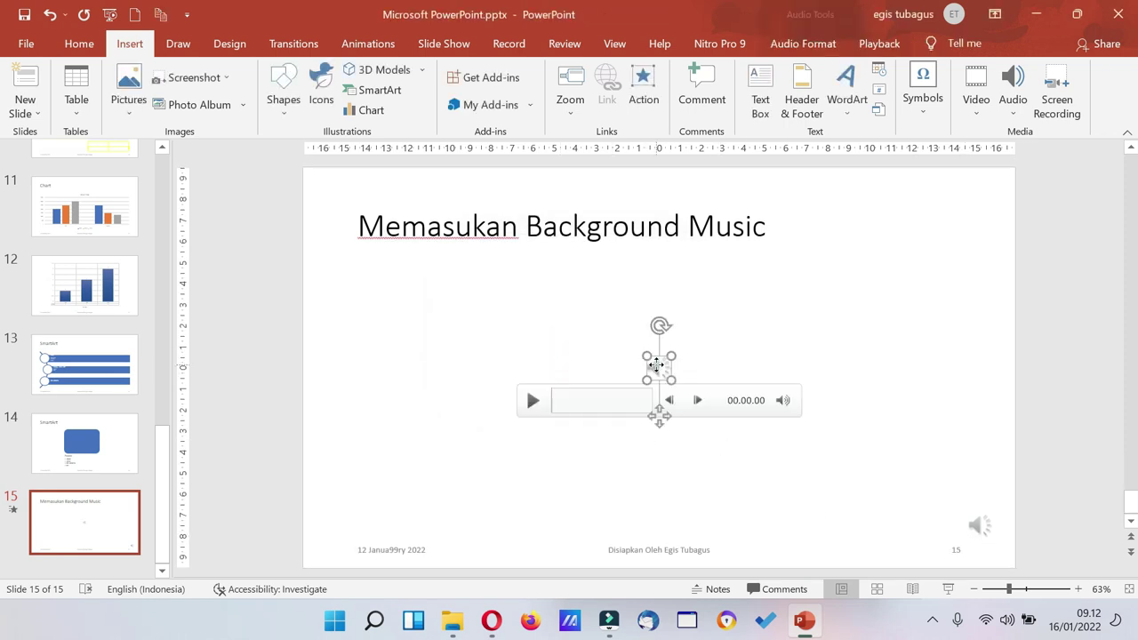
drag(657, 366, 918, 525)
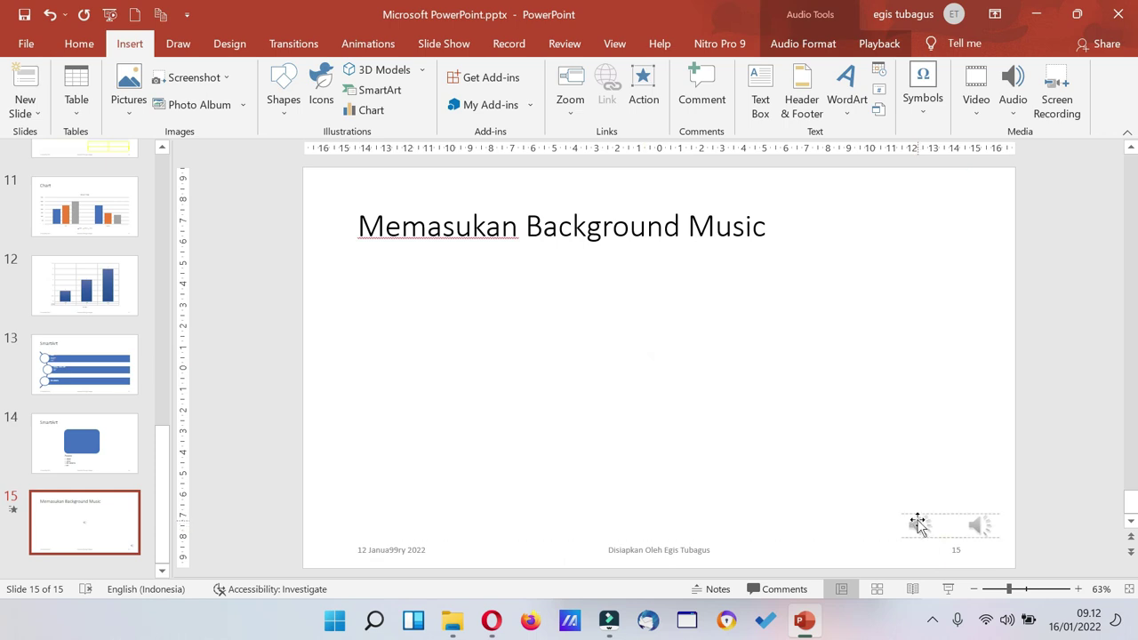
click(920, 521)
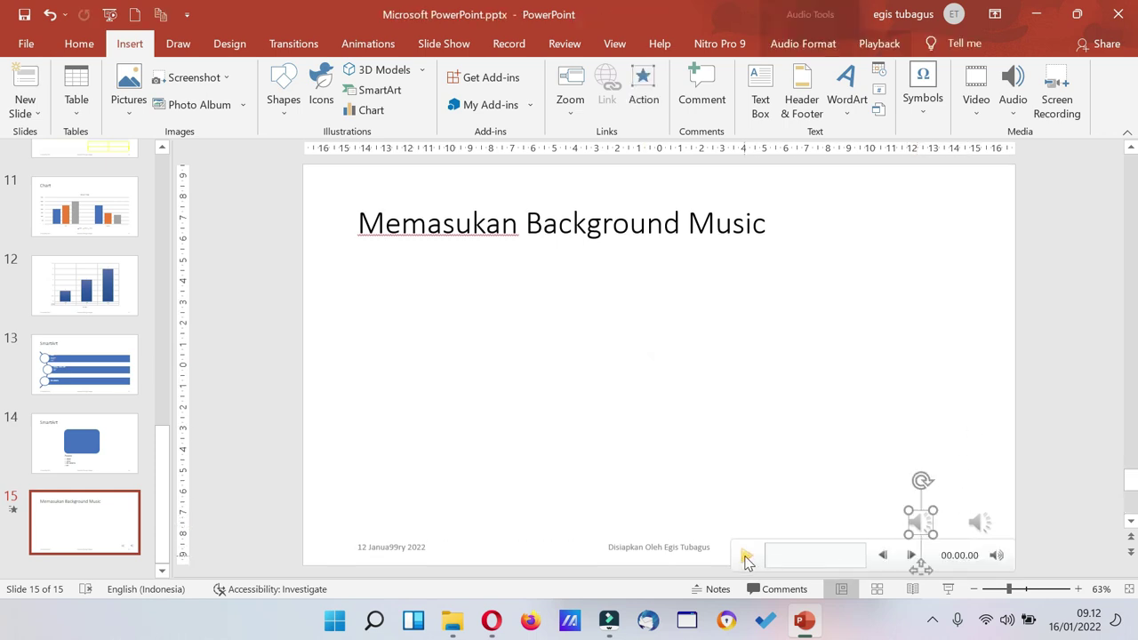
Preview the recorded clip, then play and pause the music clip
click(747, 556)
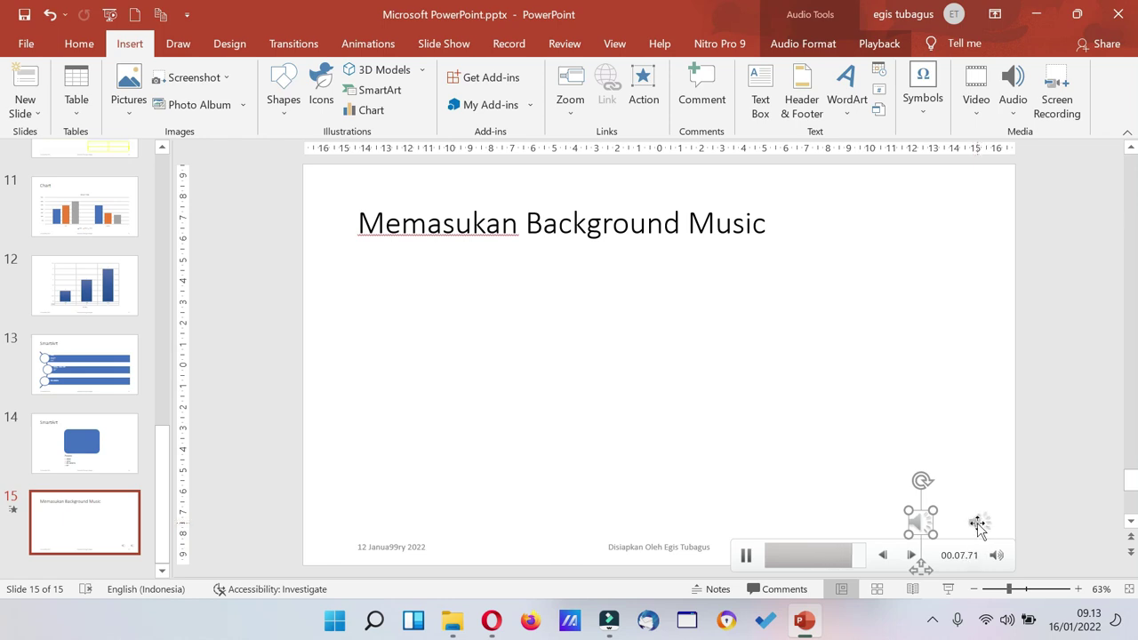
click(977, 524)
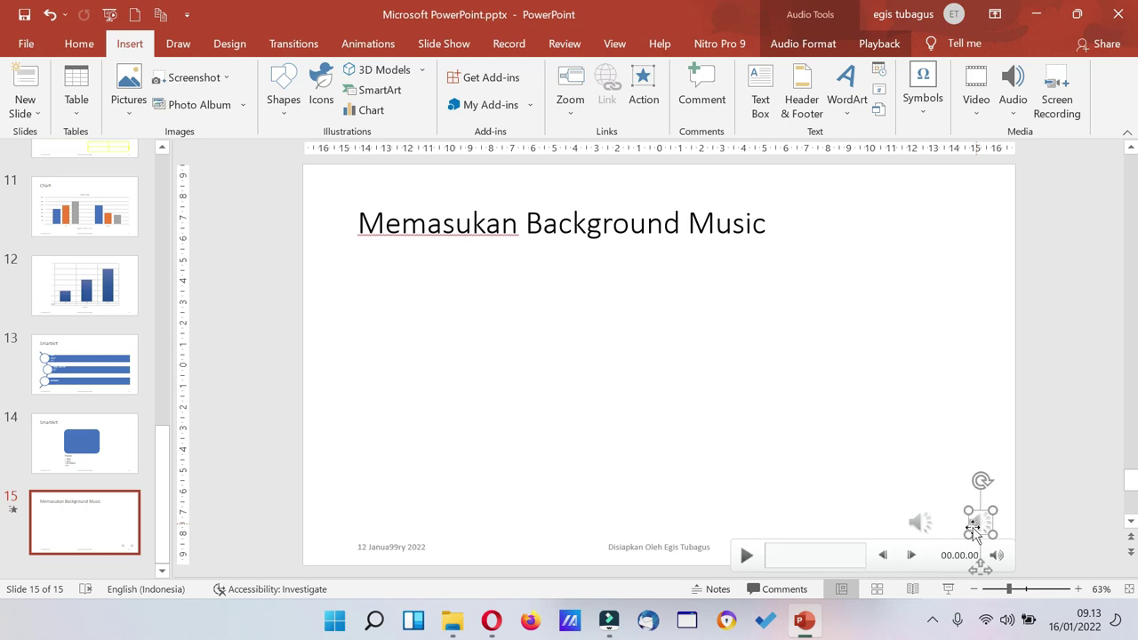
click(747, 558)
click(746, 557)
click(436, 420)
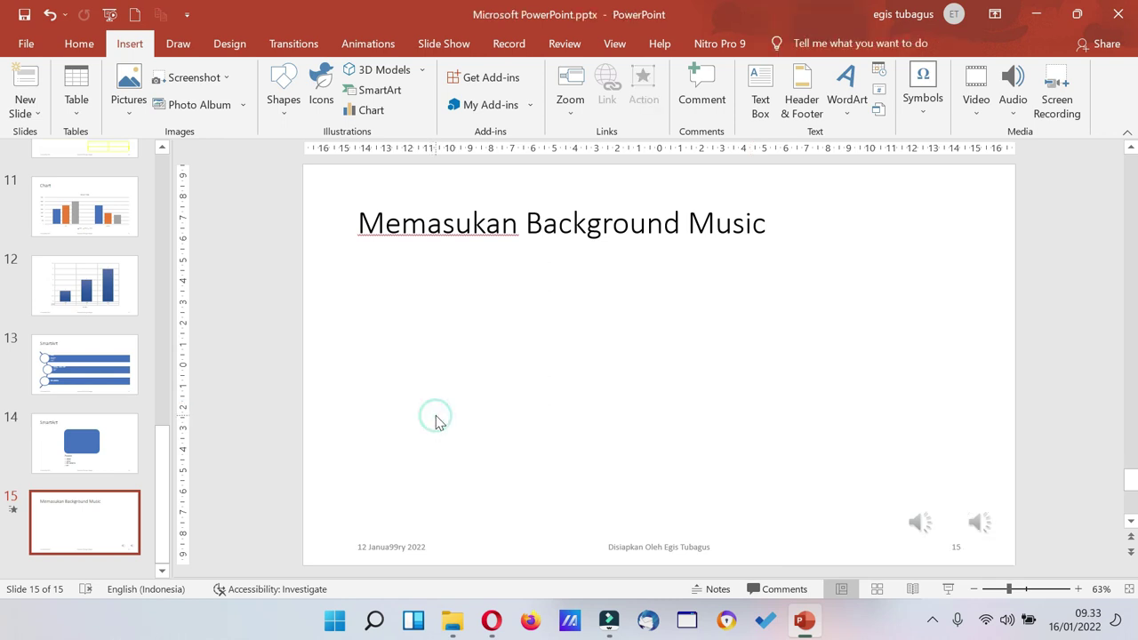
Move the music clip from slide 15 to the bottom-right corner of title slide 2
click(978, 523)
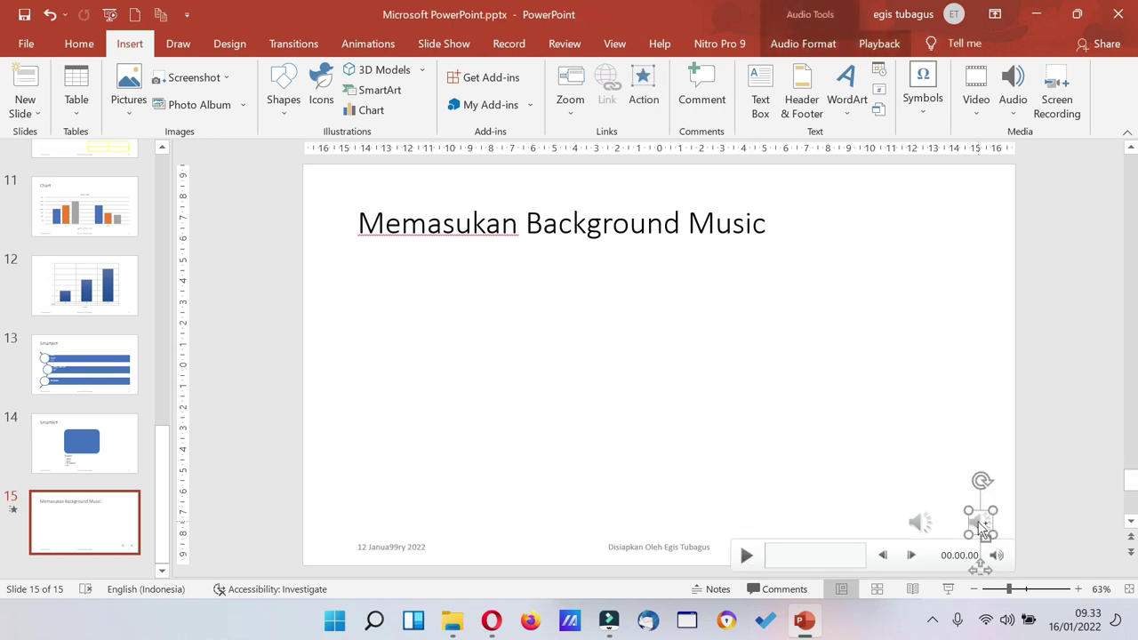
key(Delete)
drag(169, 455, 187, 158)
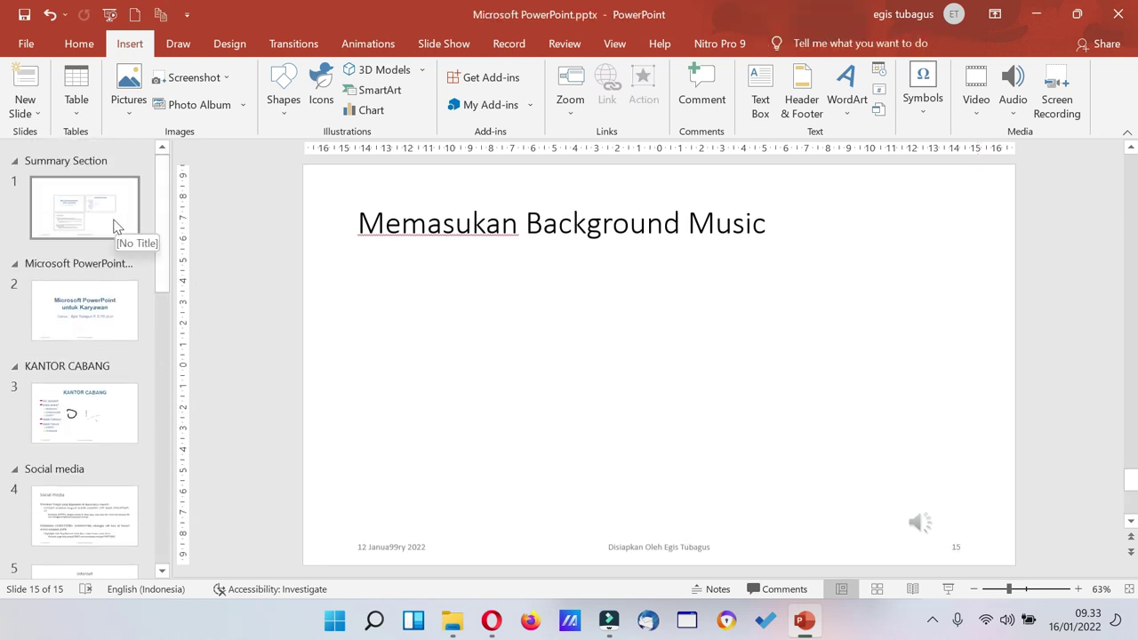
click(85, 207)
click(84, 312)
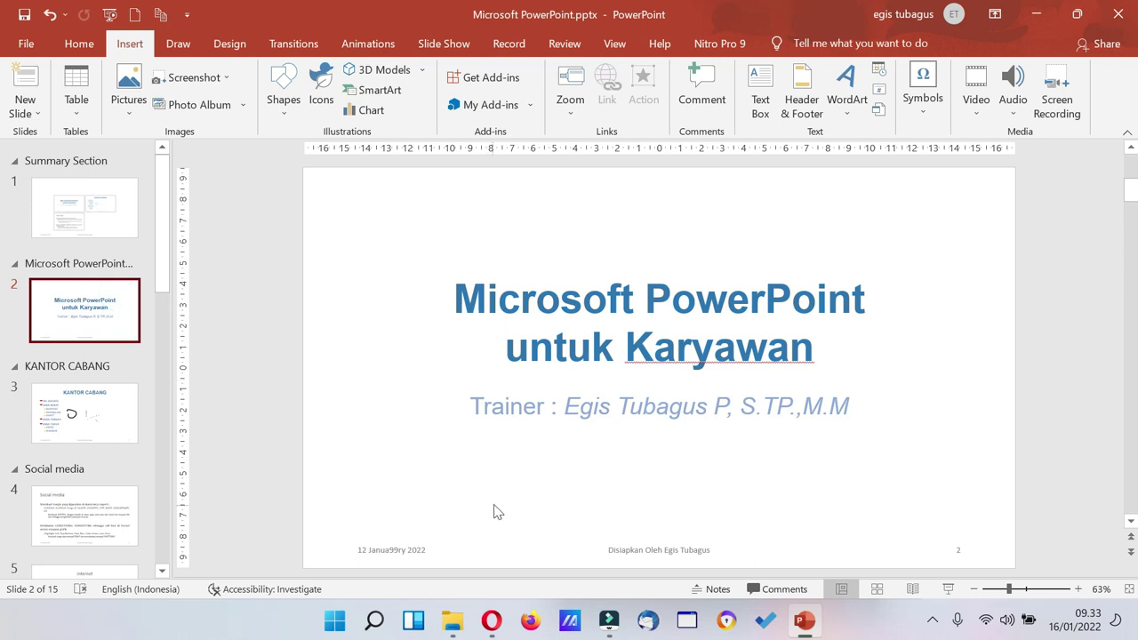
key(ctrl+v)
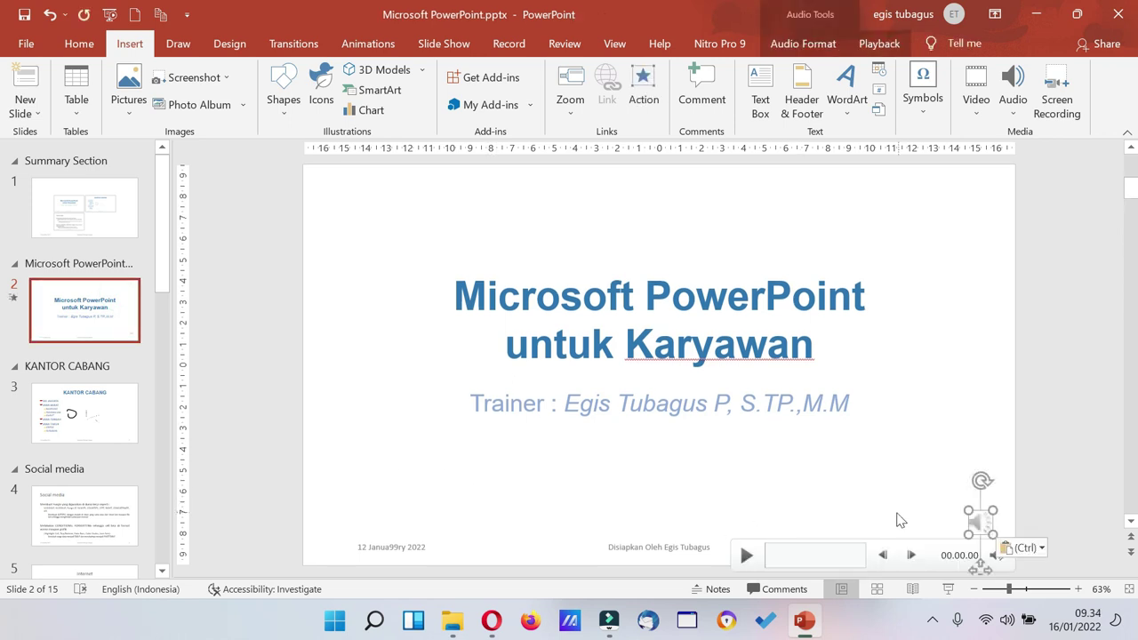
key(Tab)
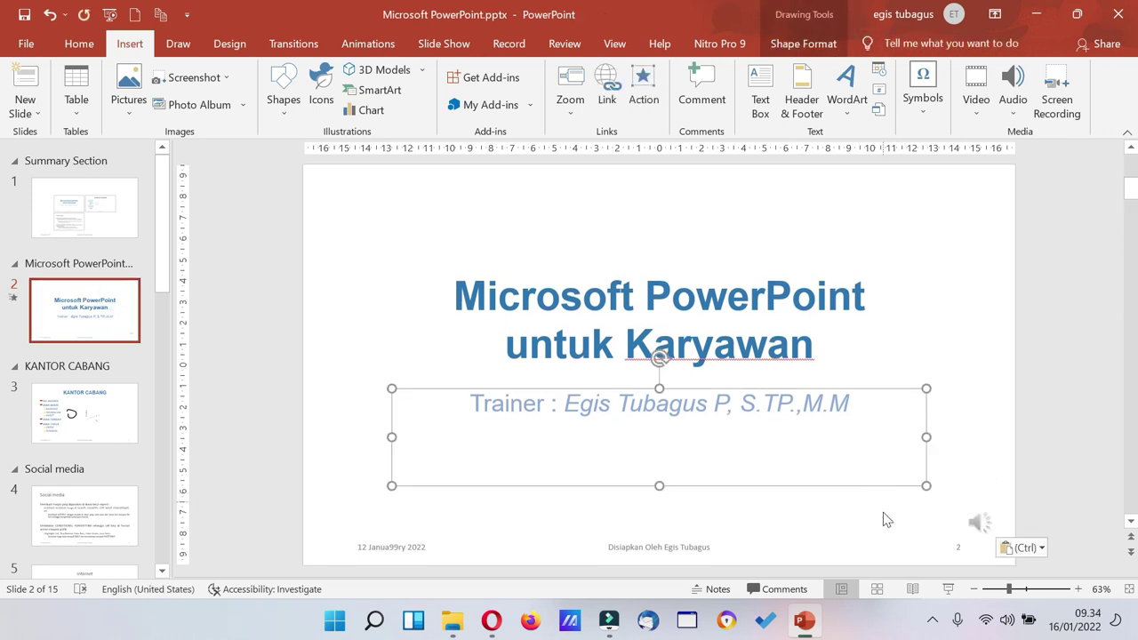
click(969, 524)
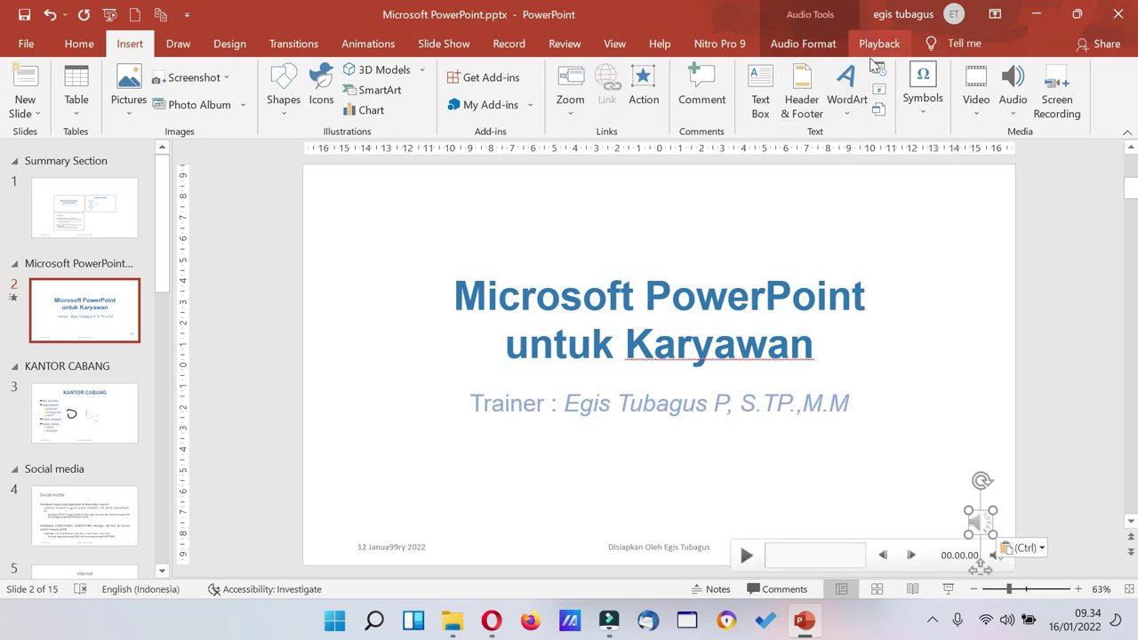
Reselect slide 2's music clip and bring up its Audio Format, then Playback settings
click(980, 434)
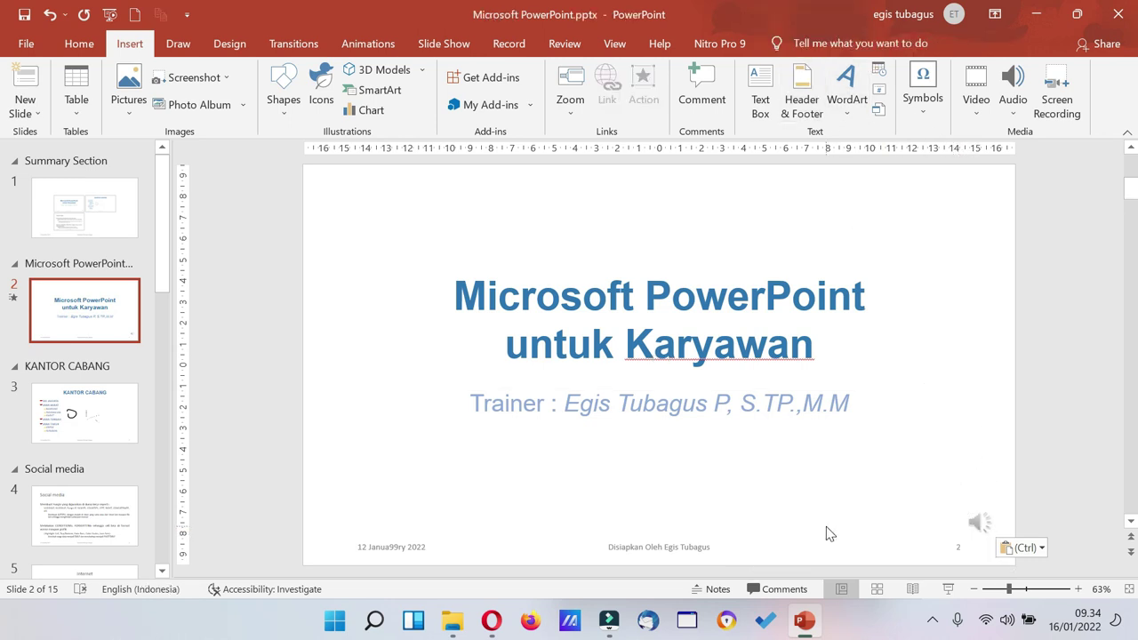
click(978, 525)
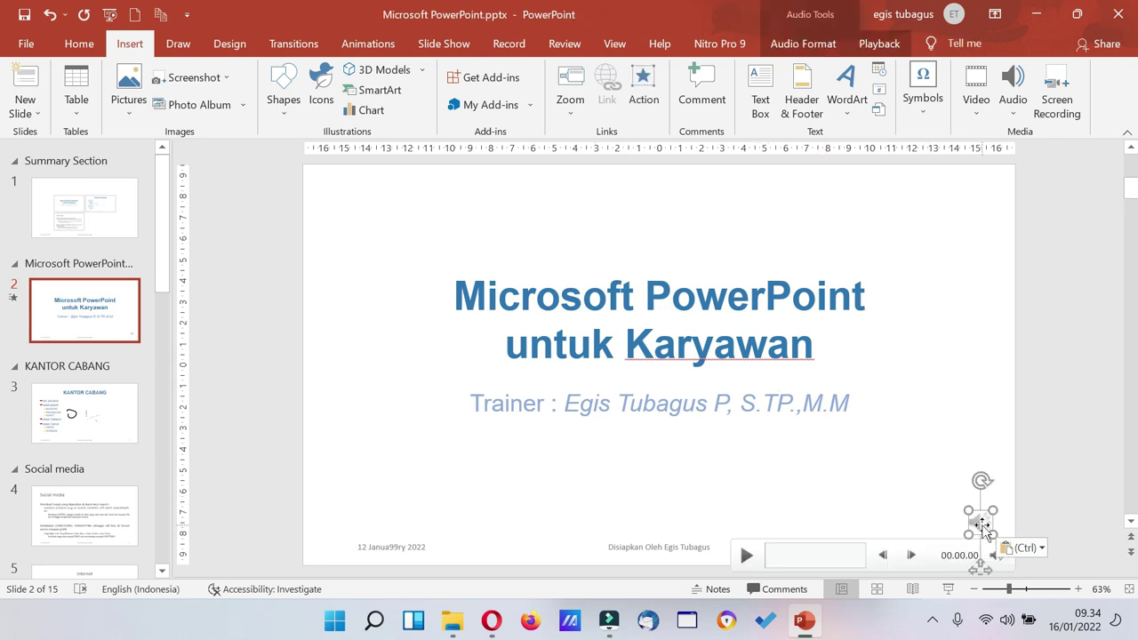
click(811, 46)
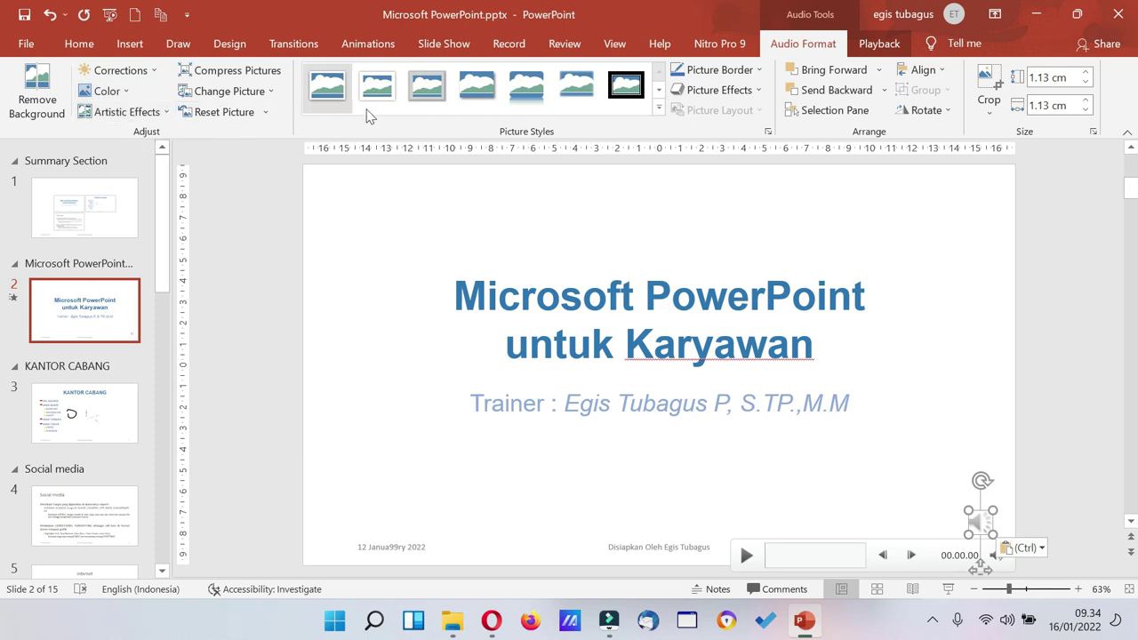
click(880, 46)
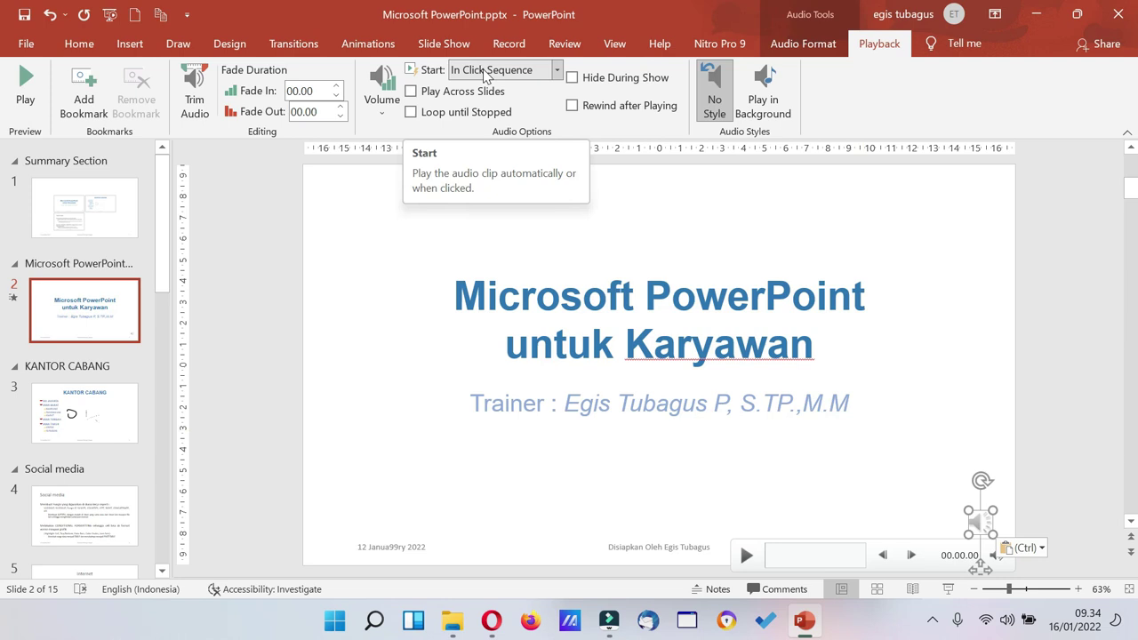
Test the title slide's audio by playing it during a slide show
click(949, 590)
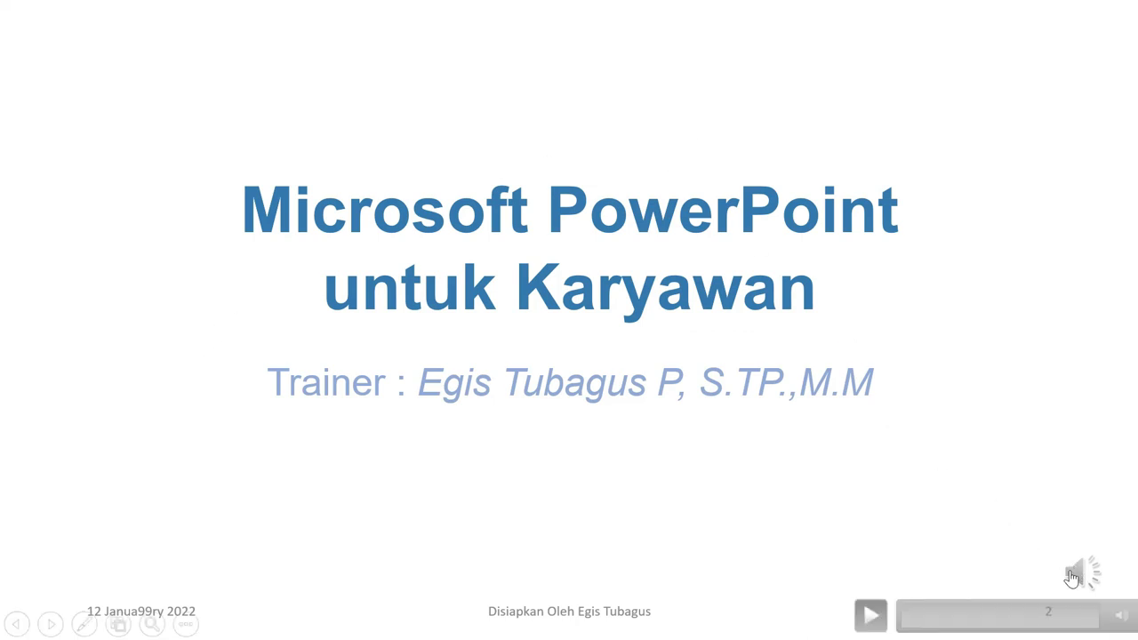
click(1074, 578)
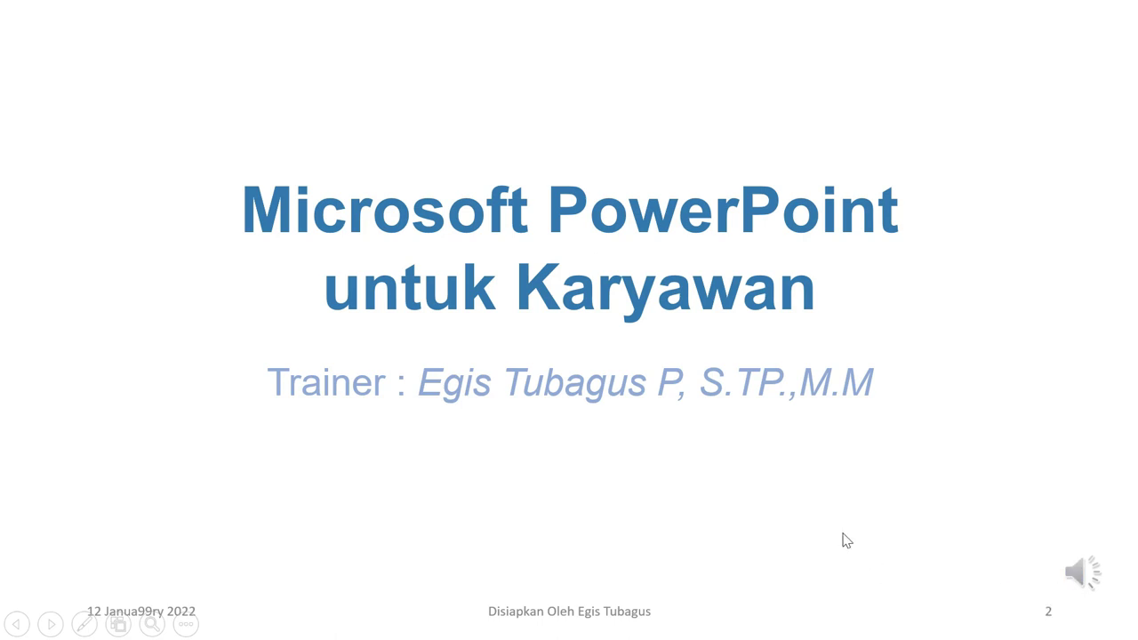
key(Escape)
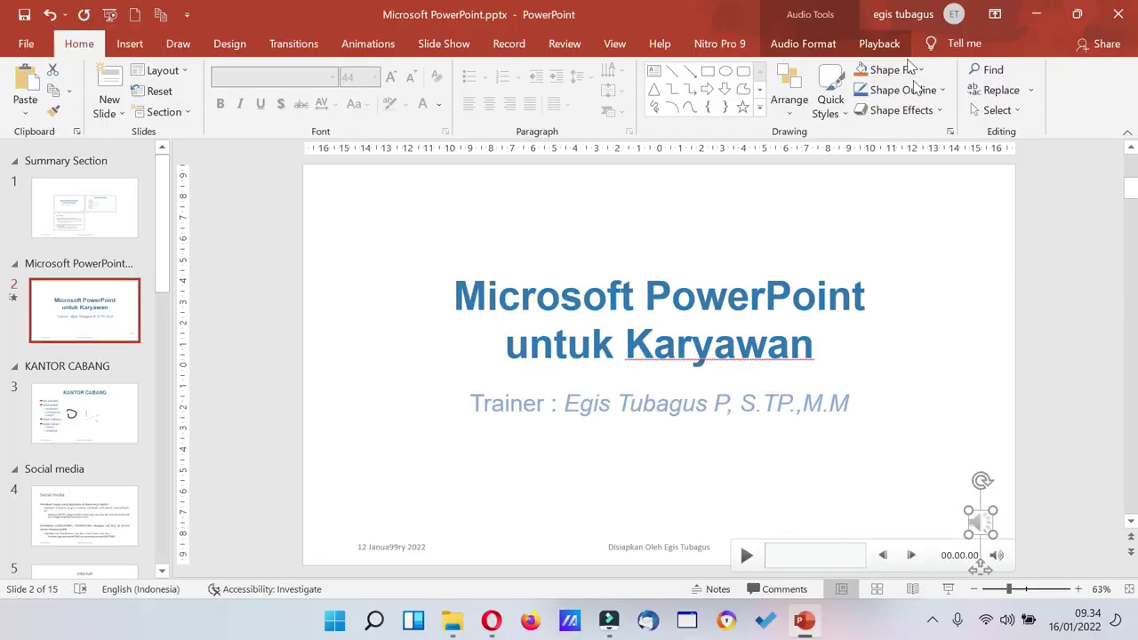
Set the audio's Start to Automatically and check it in a slide show
click(881, 44)
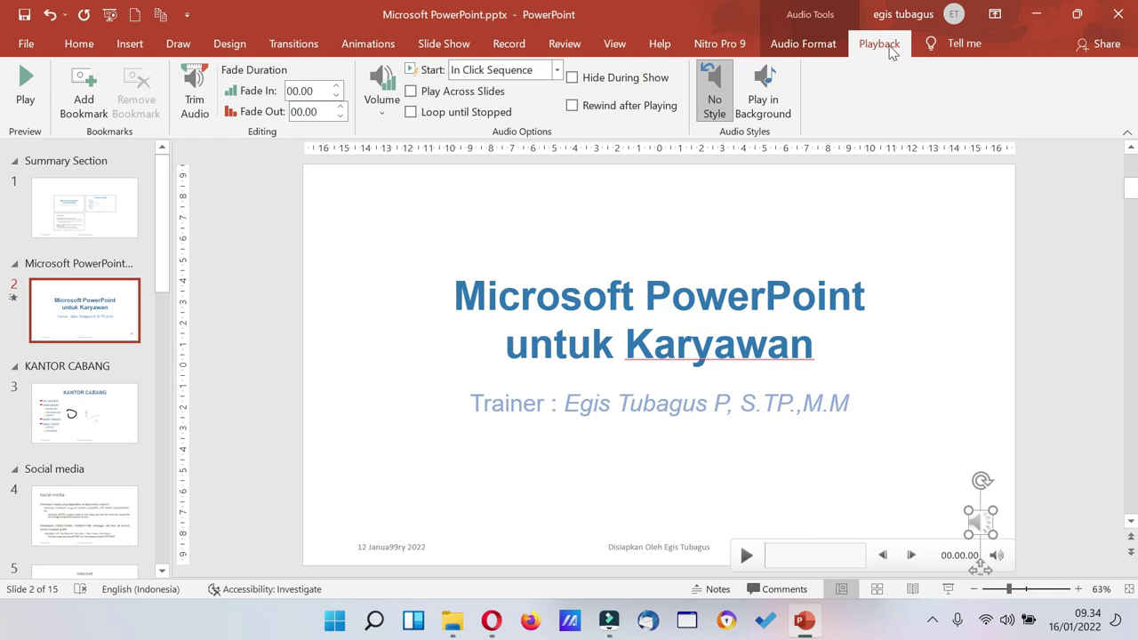
click(557, 70)
click(537, 107)
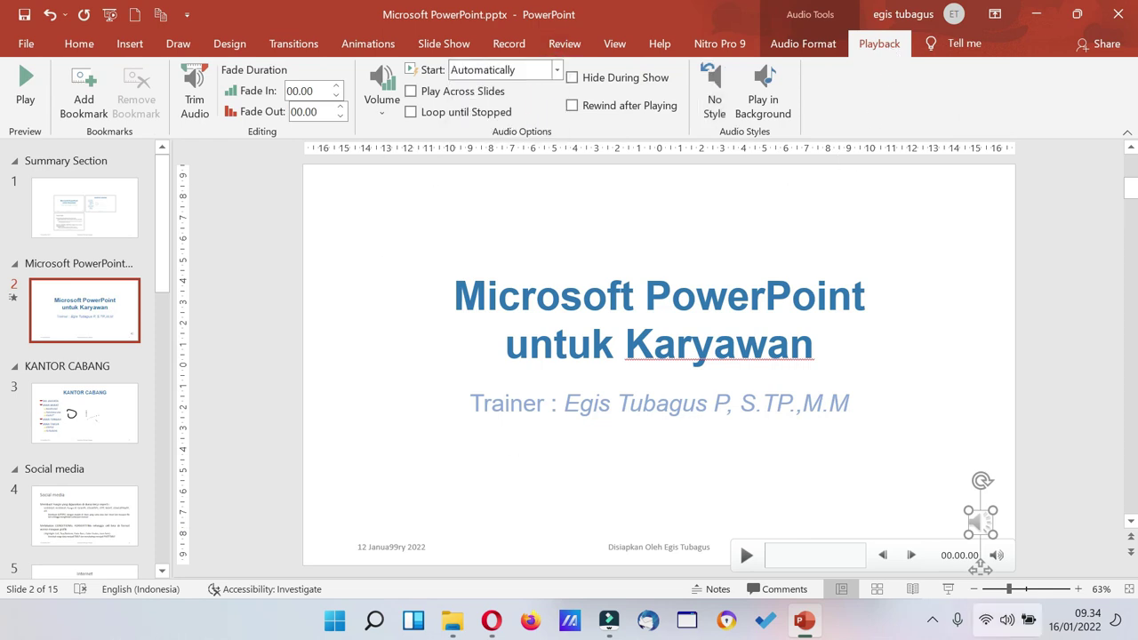
click(950, 590)
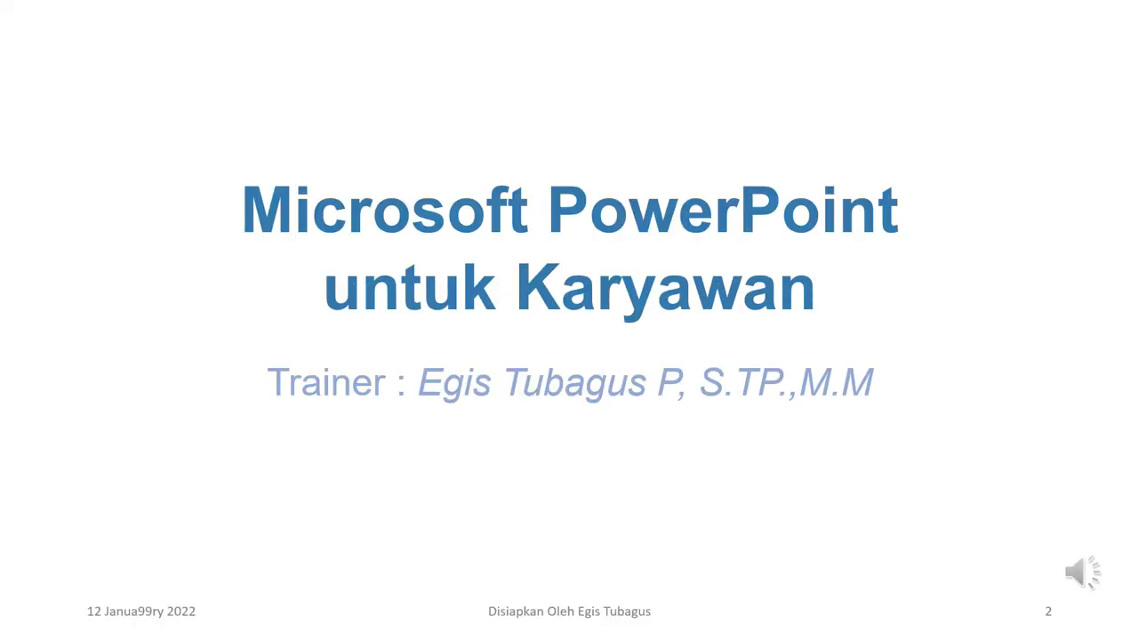
key(Escape)
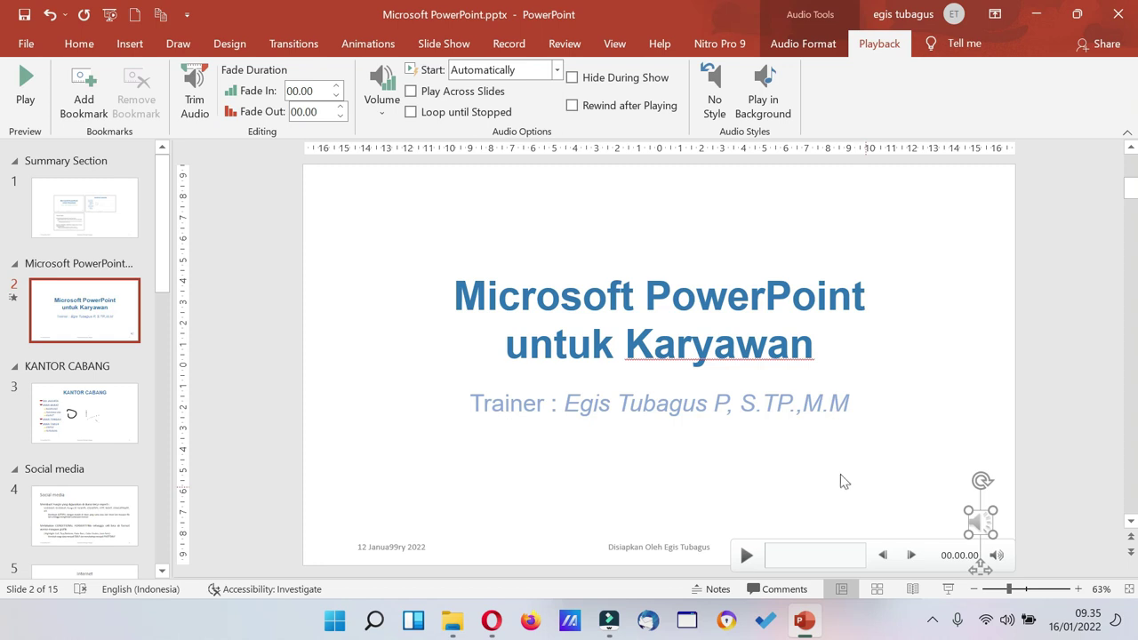
Change the audio's Start to When Clicked On and test click-to-play in a slide show
click(557, 69)
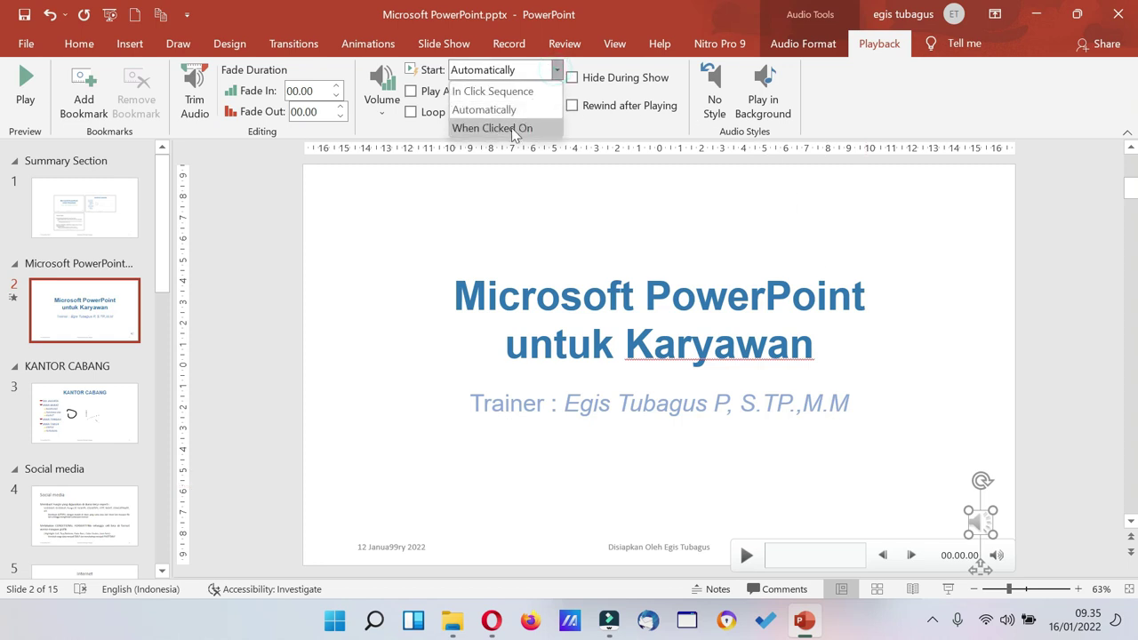
click(513, 130)
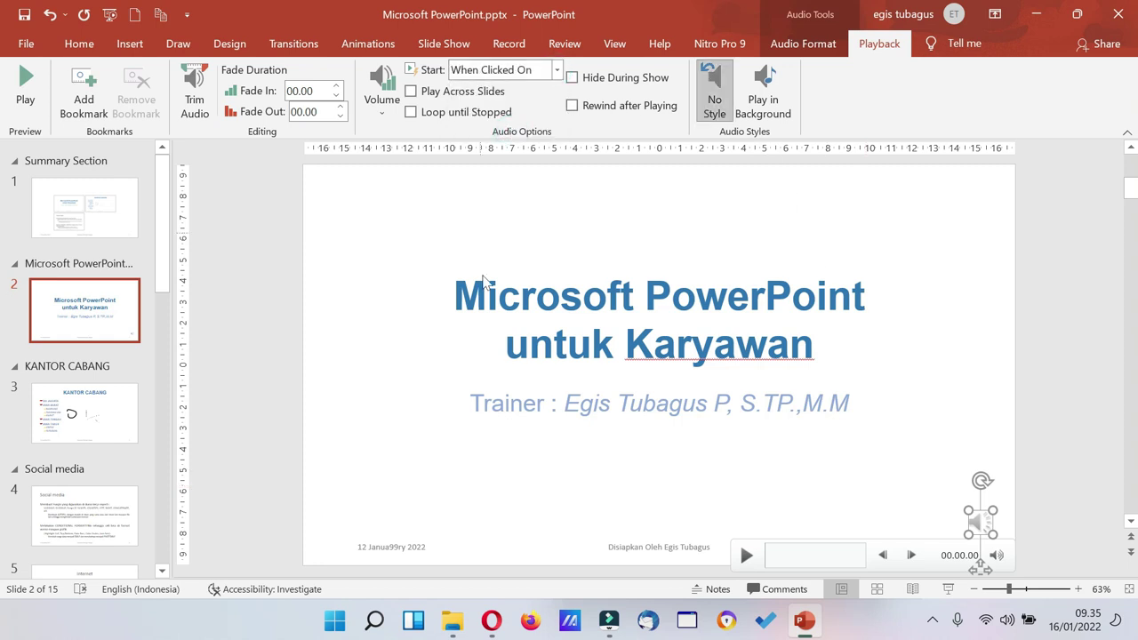
click(948, 589)
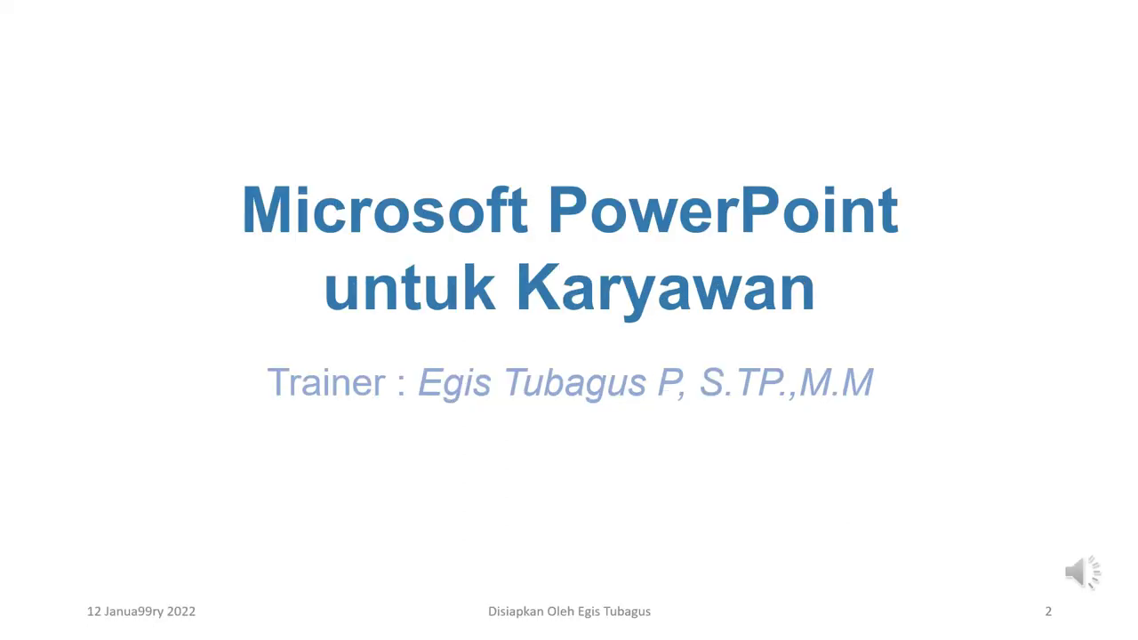
key(Right)
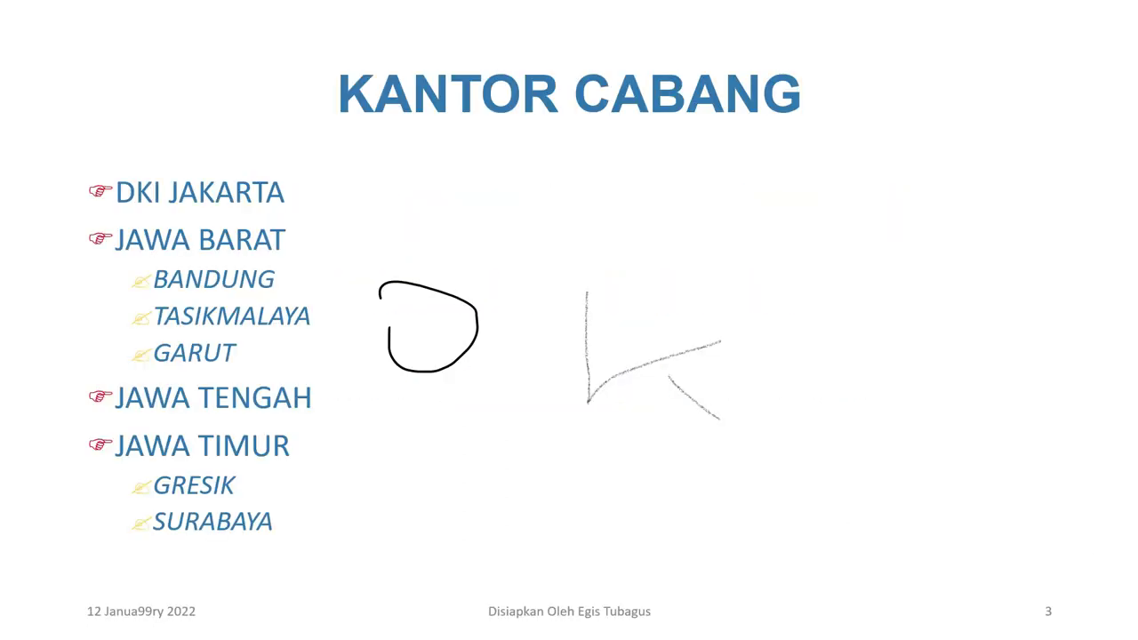
key(Left)
mouse_move(1085, 572)
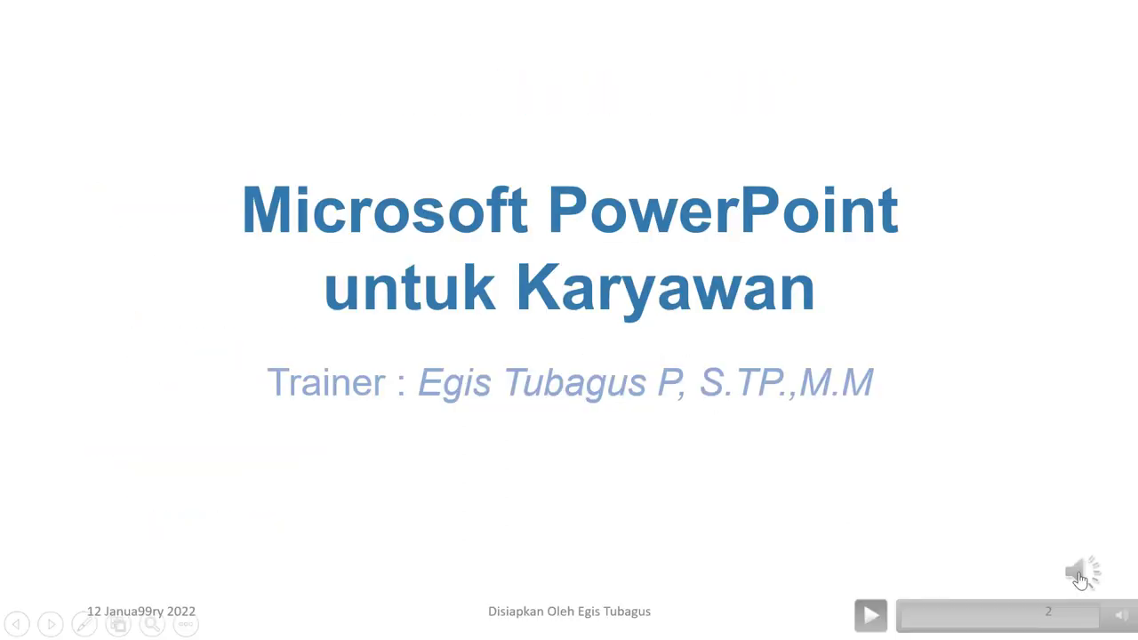
click(871, 616)
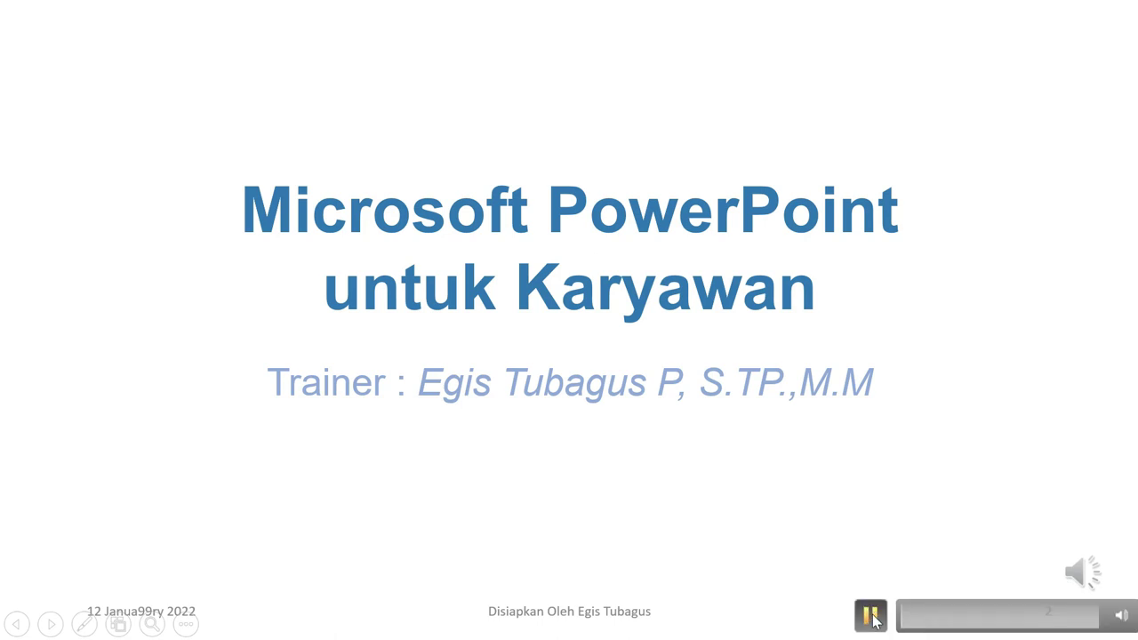
key(Escape)
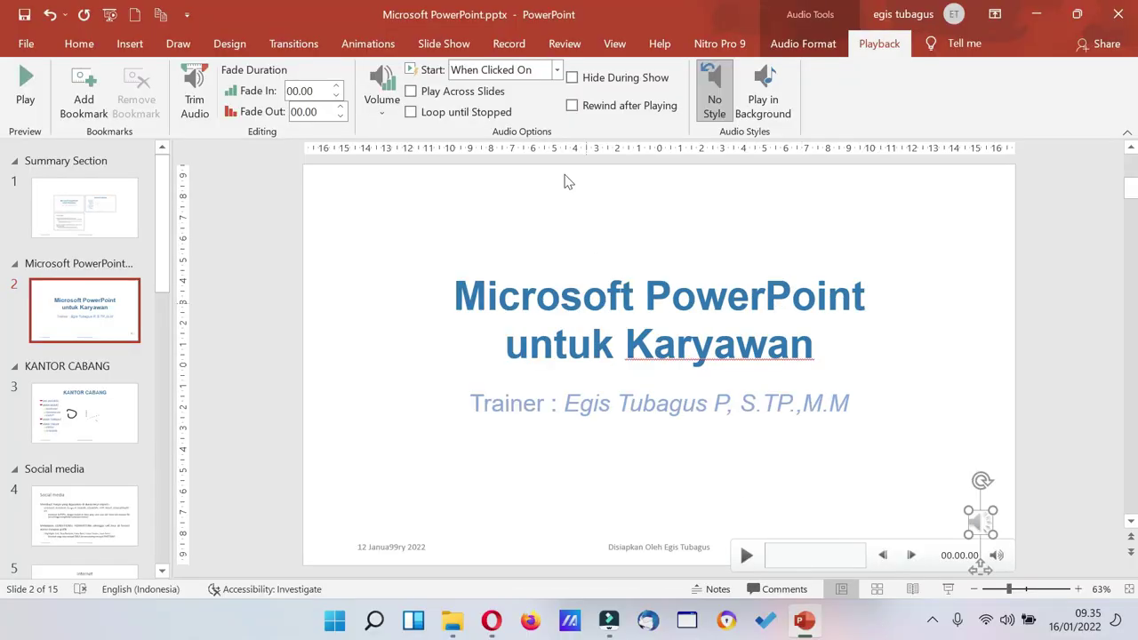
Set the audio's Start back to Automatically, test it in a slide show, and return to slide 2
click(558, 71)
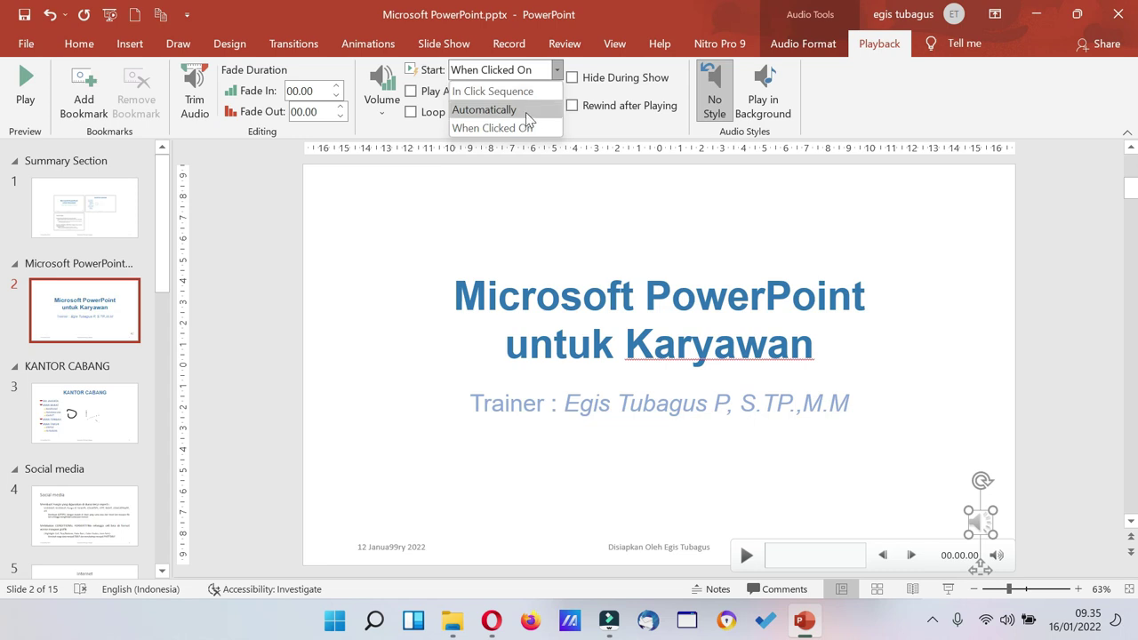
click(546, 237)
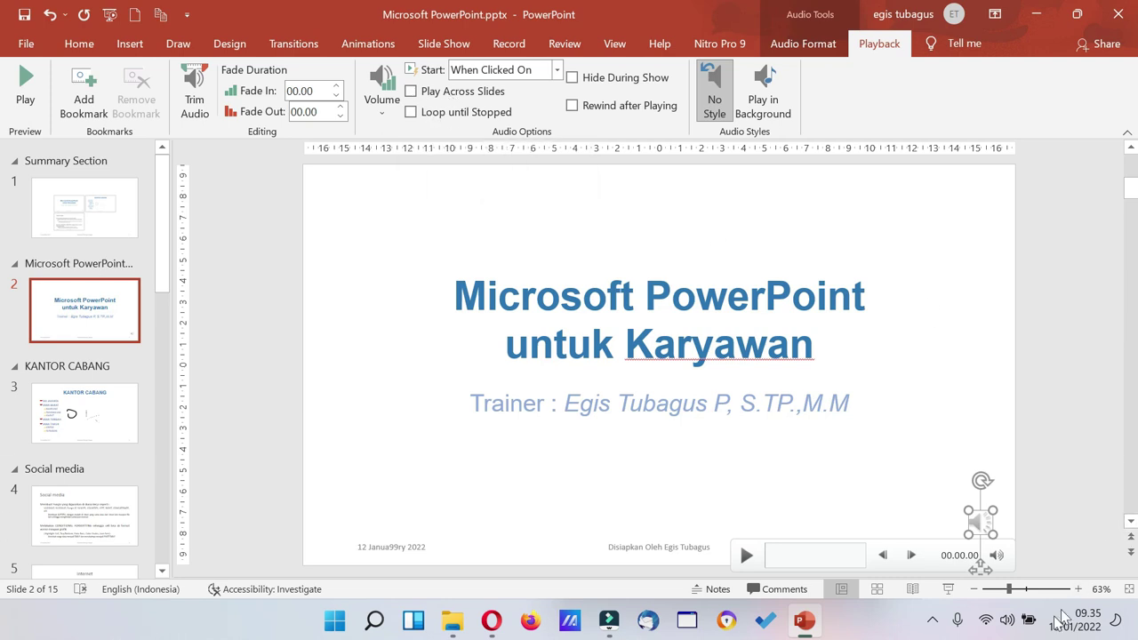
click(556, 72)
click(534, 107)
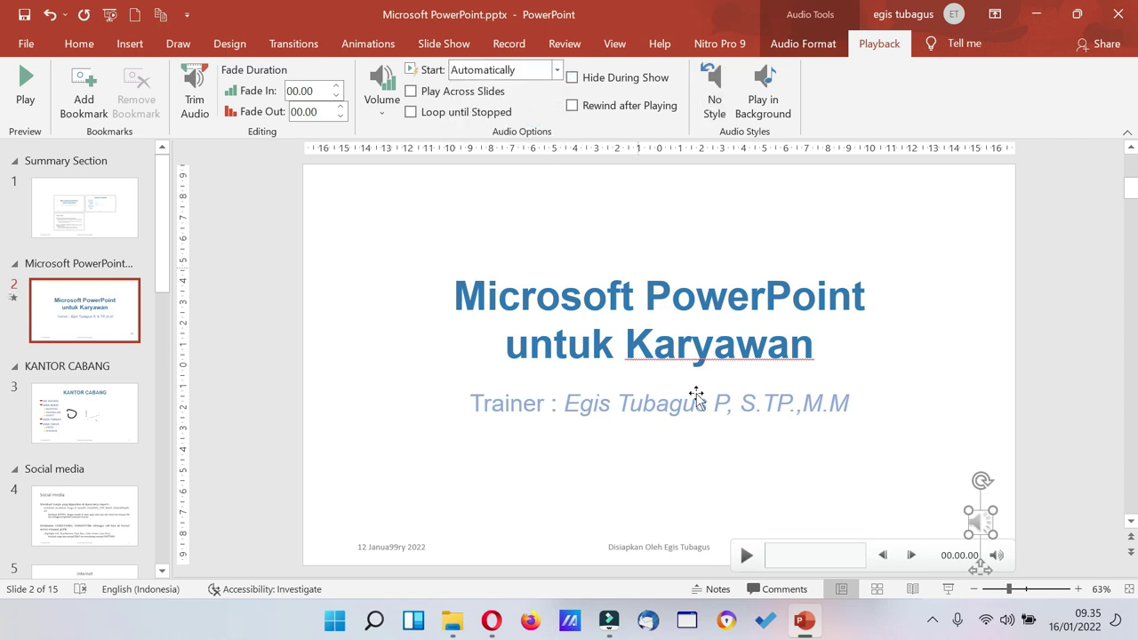
click(948, 589)
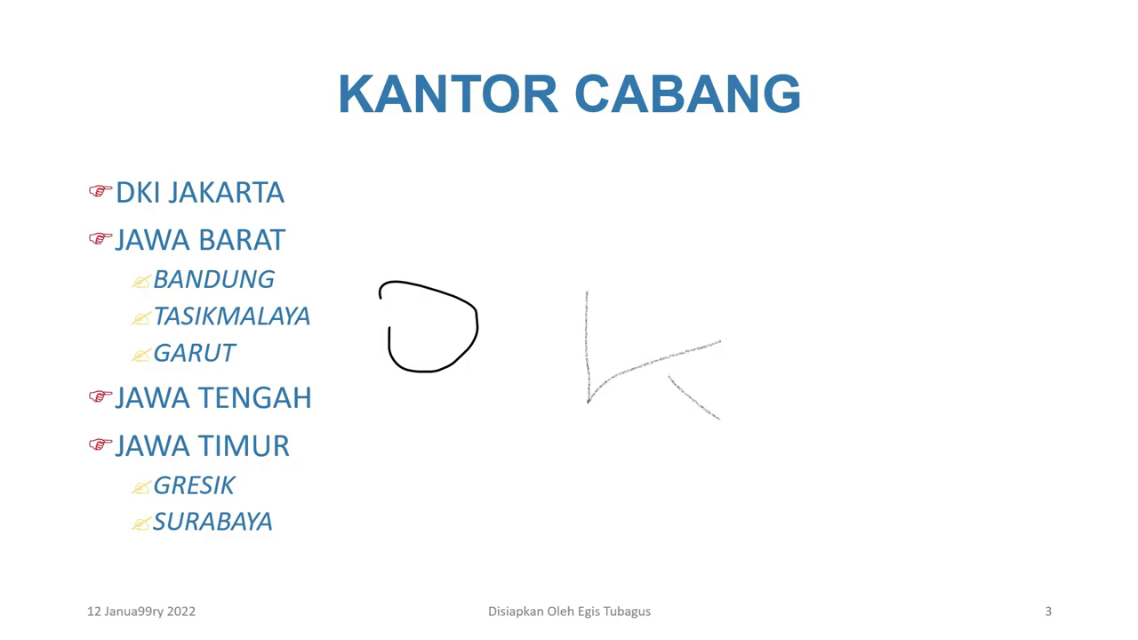
key(Escape)
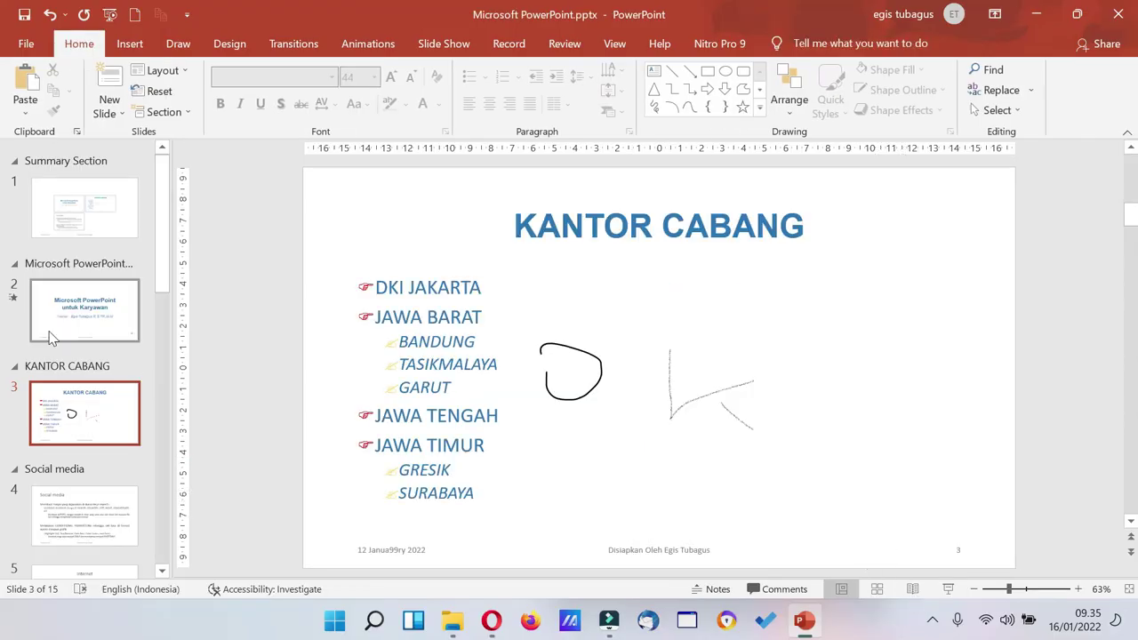
click(50, 337)
Set the title slide's audio to Play Across Slides and test it through the KANTOR CABANG slide
click(981, 526)
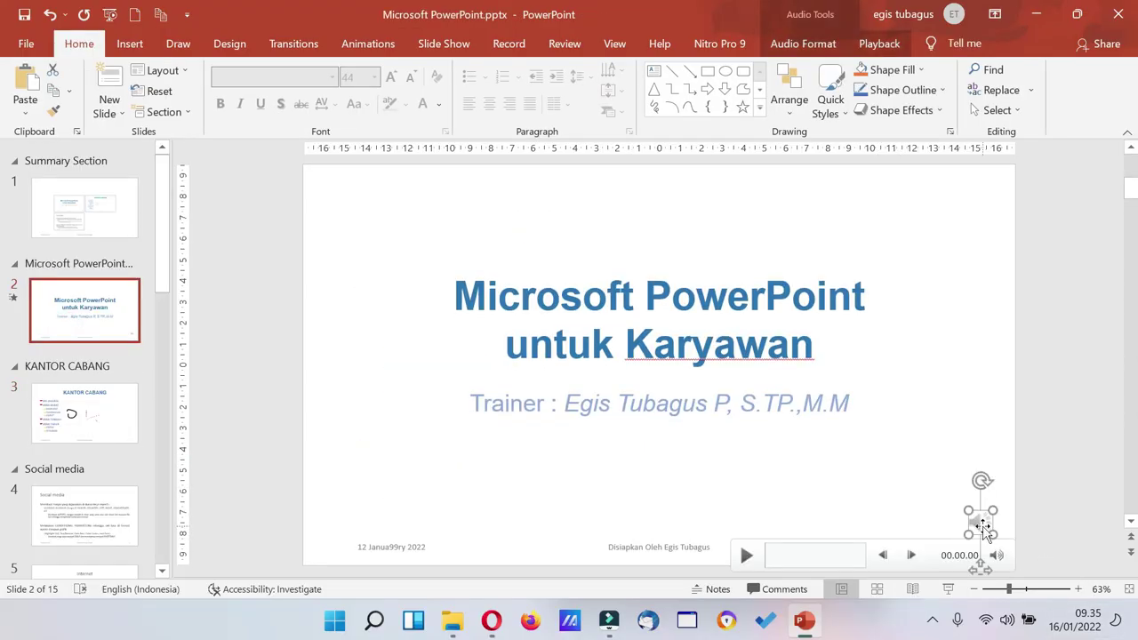
click(874, 44)
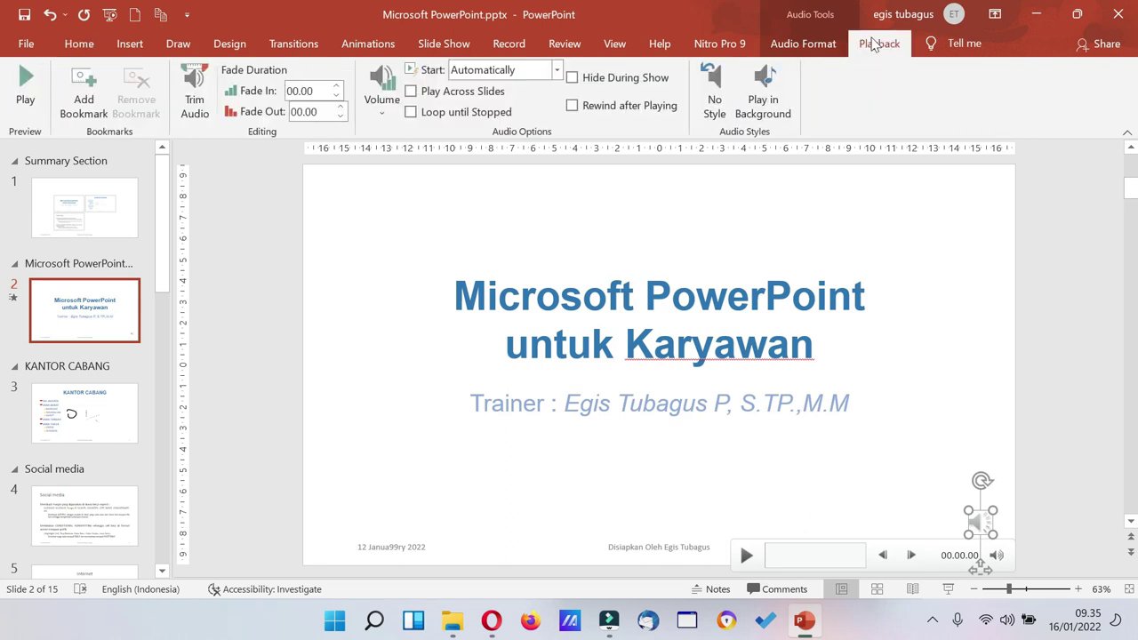
click(410, 92)
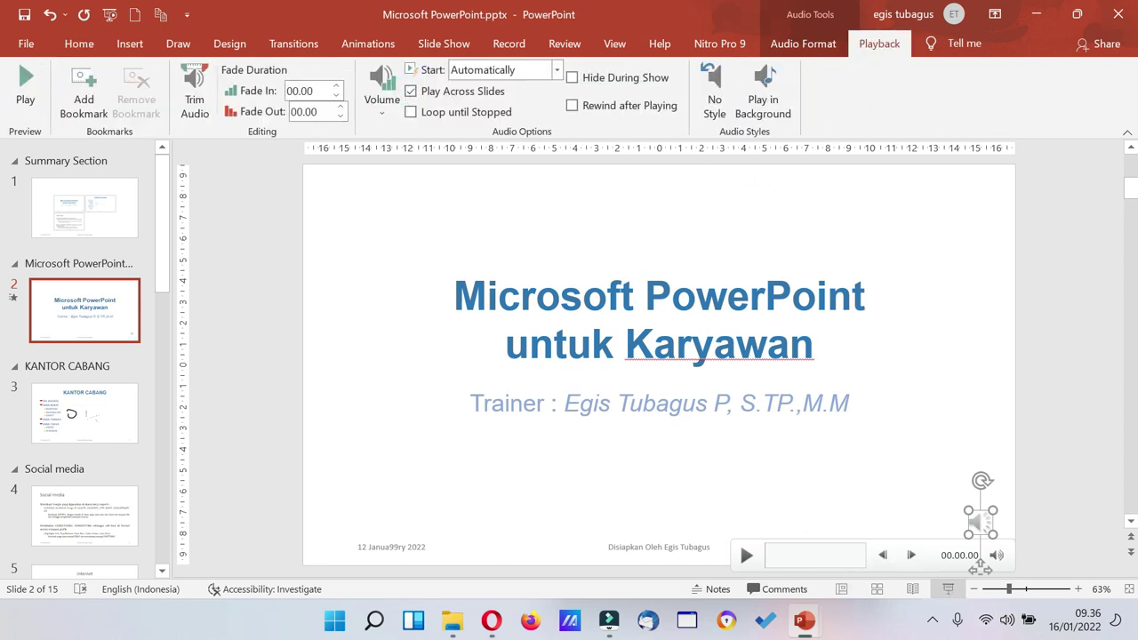
click(949, 589)
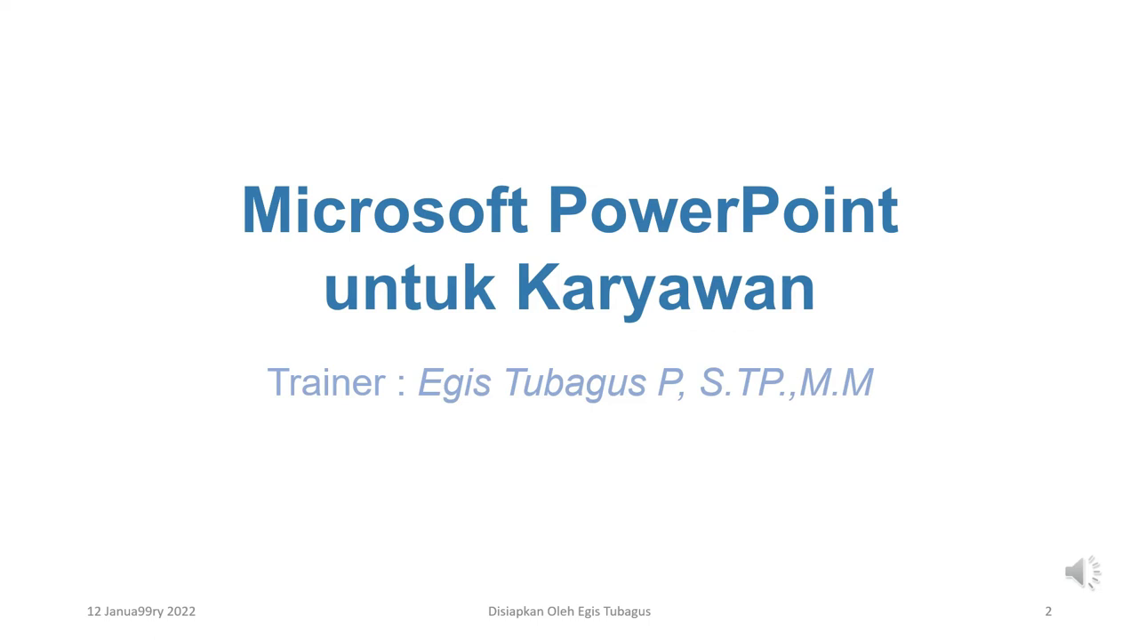
key(Right)
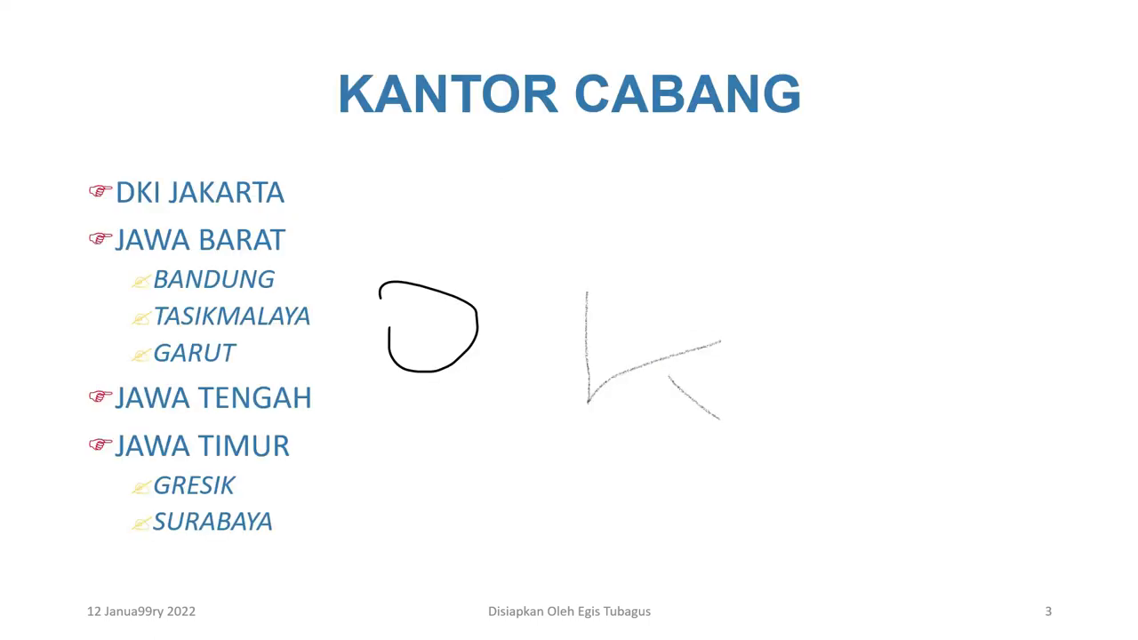
key(Escape)
Return to slide 2, reselect its audio clip, and present the slide full screen
click(104, 309)
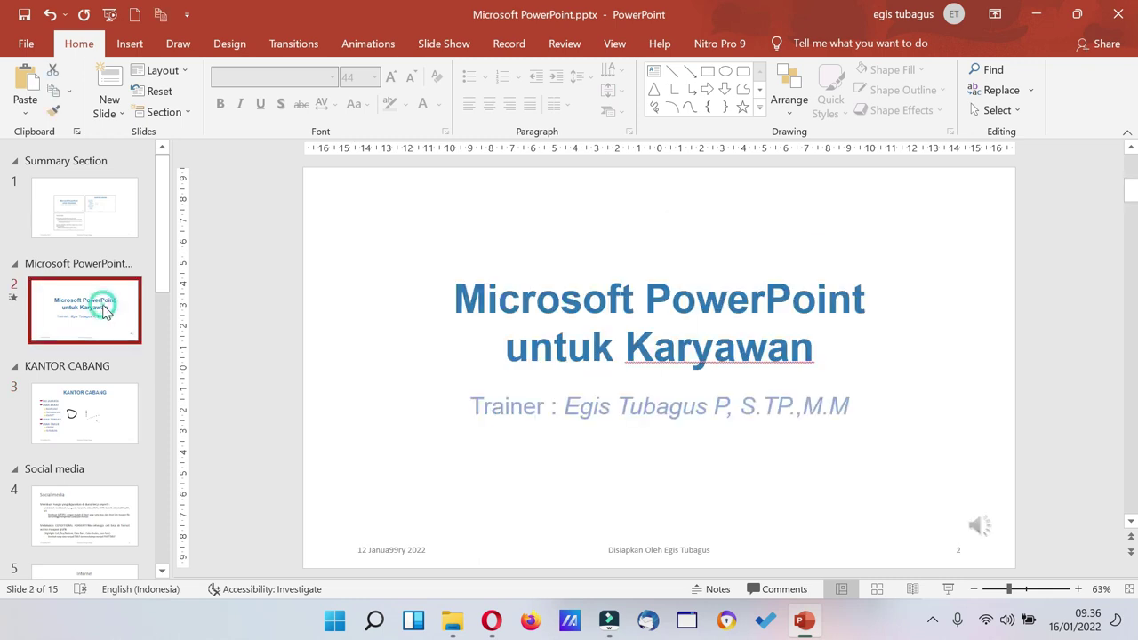
click(982, 527)
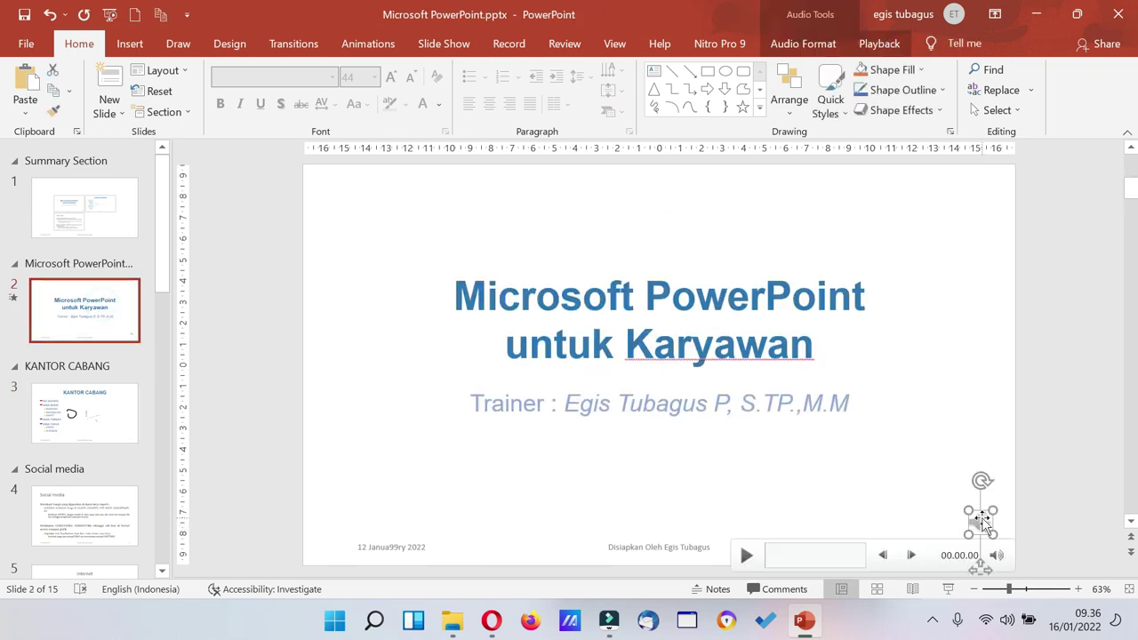
click(879, 44)
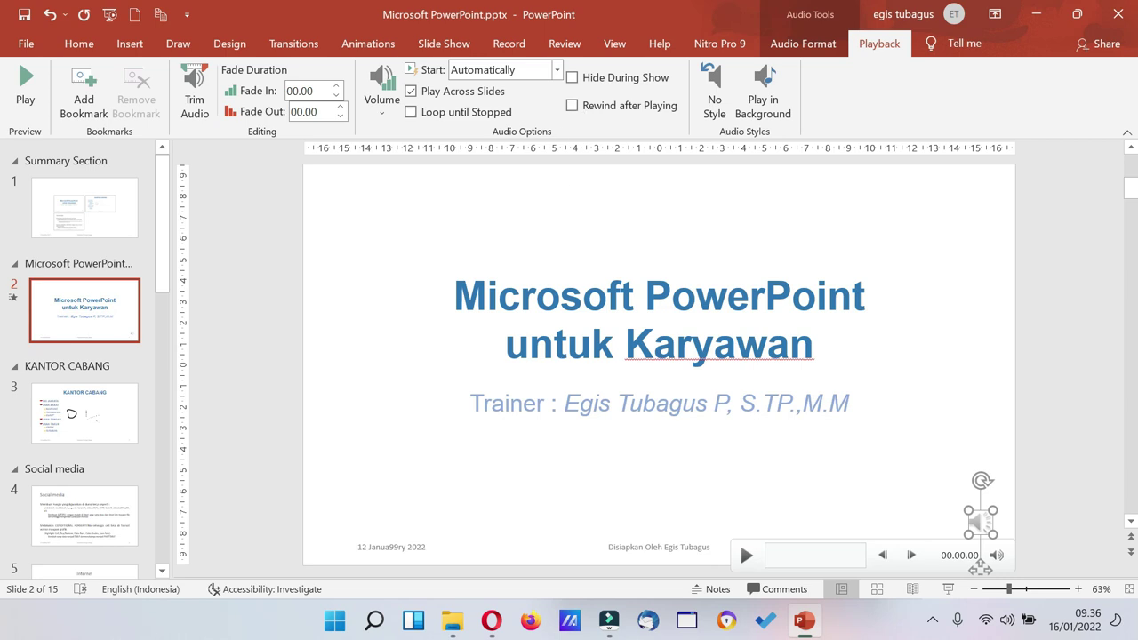
click(950, 592)
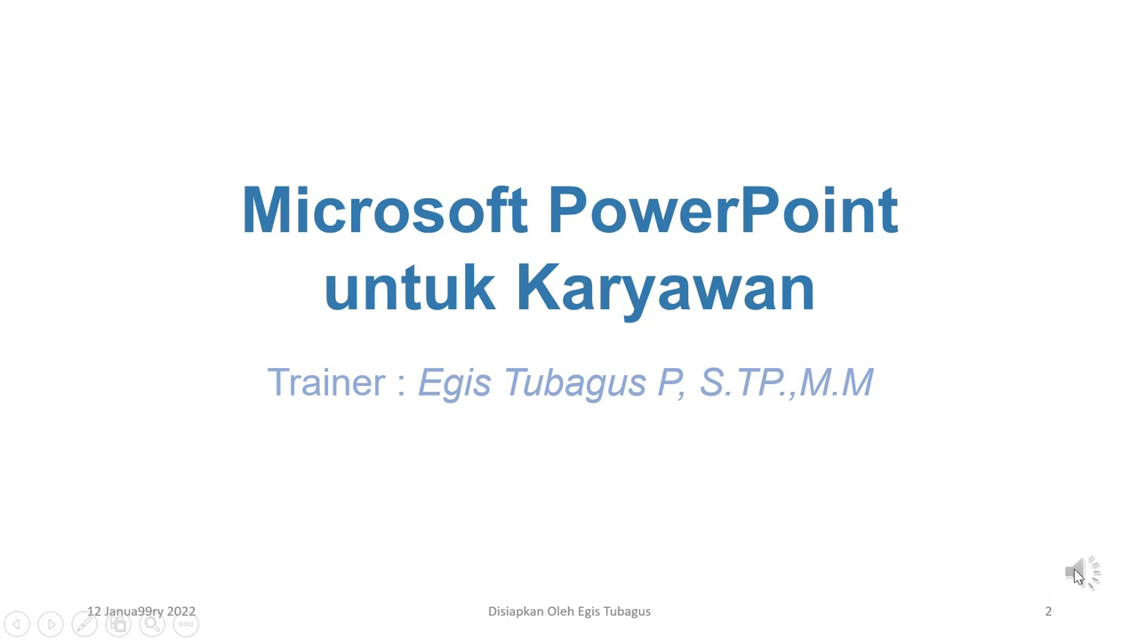
Enable Loop until Stopped for the title slide's audio and recheck it in a slide show
key(Escape)
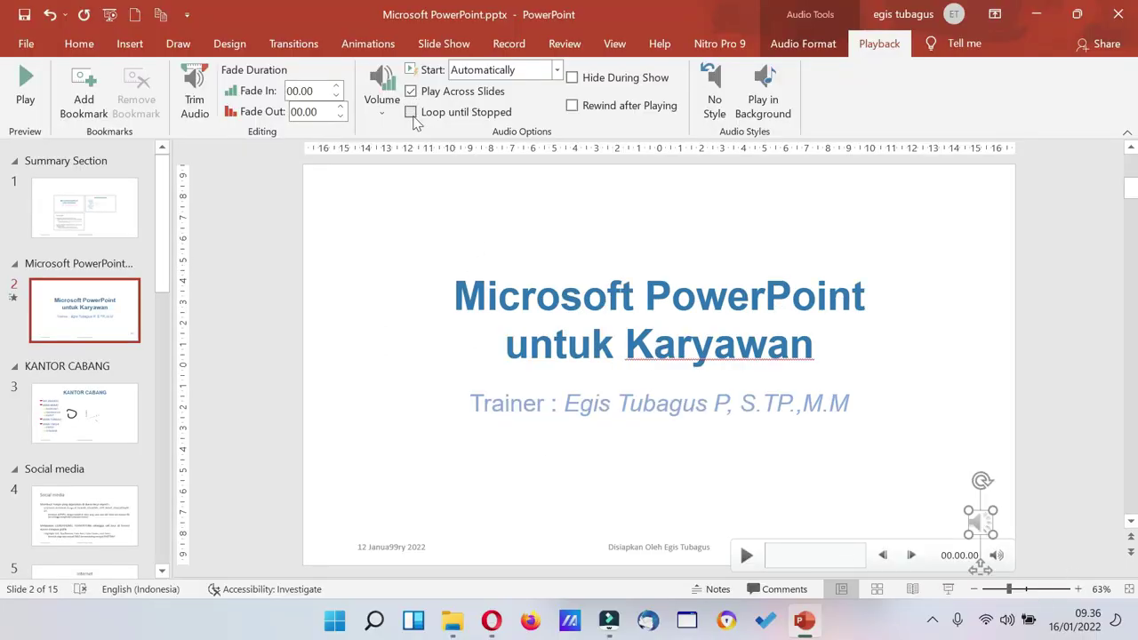
click(412, 114)
click(948, 589)
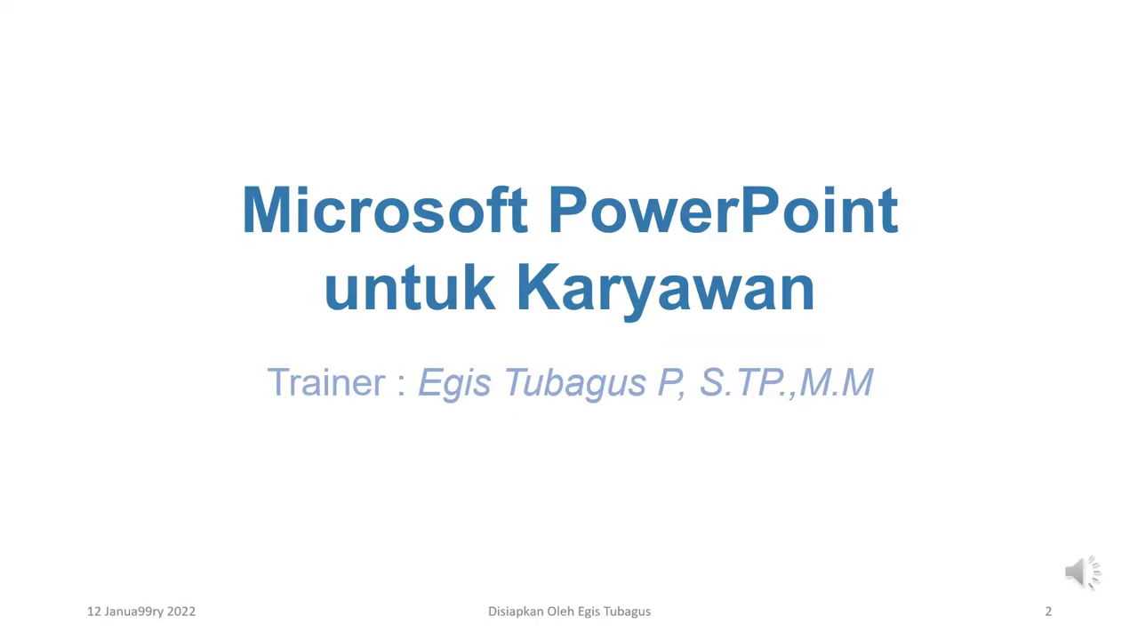
key(Escape)
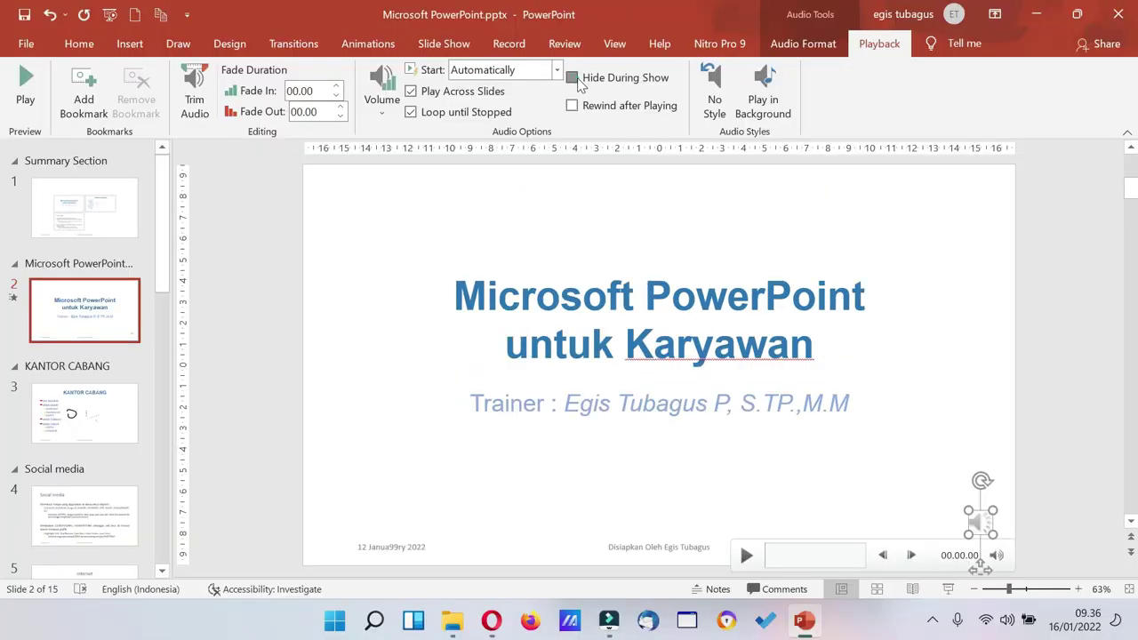
Hide the audio icon during the show and check it in a Slide Show preview
click(578, 79)
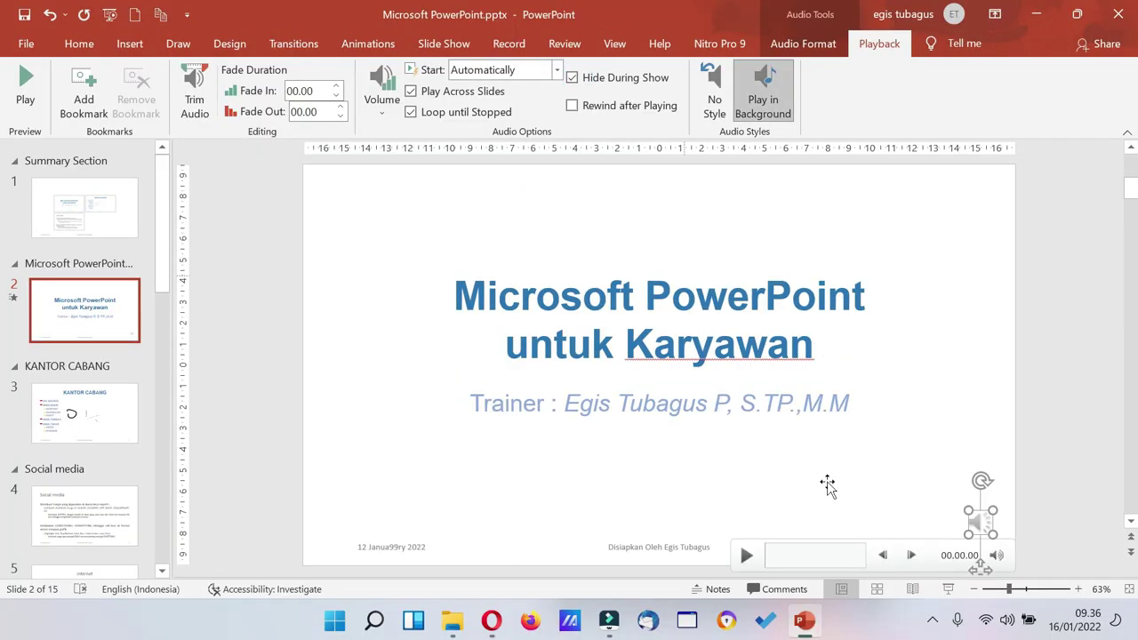
click(949, 589)
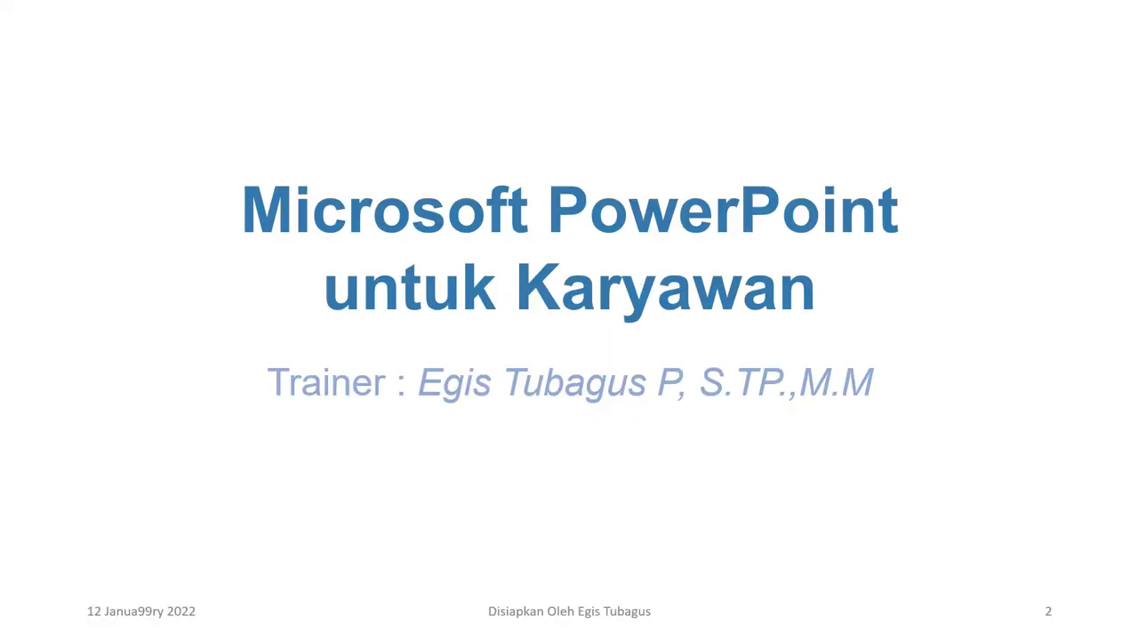
key(Escape)
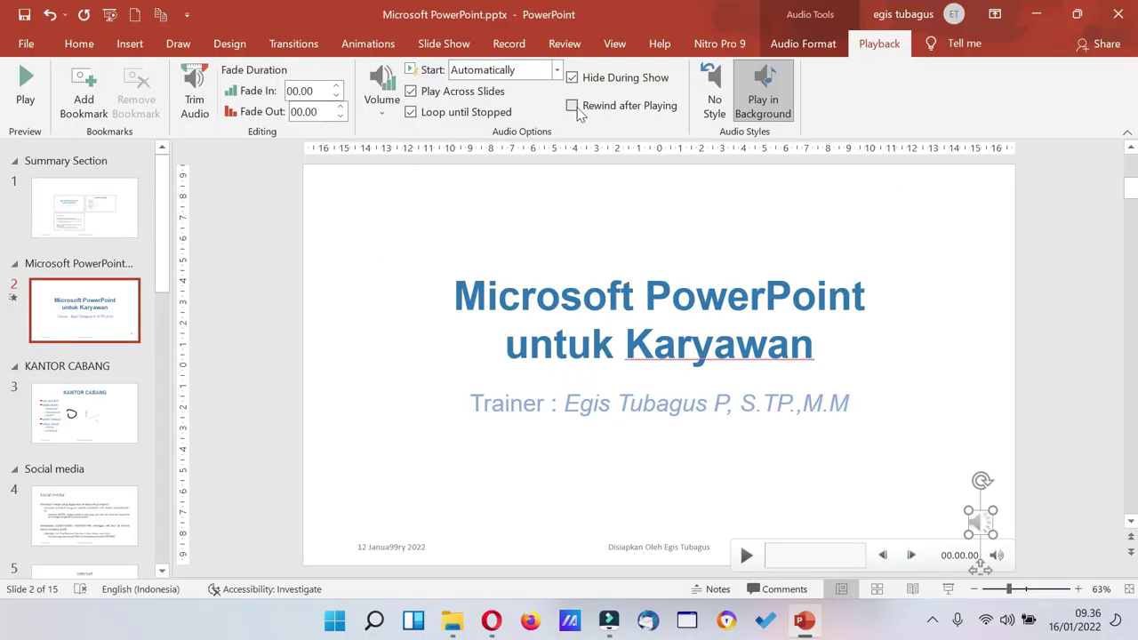
Toggle Hide During Show, apply Play in Background, then reset the audio to No Style
click(571, 78)
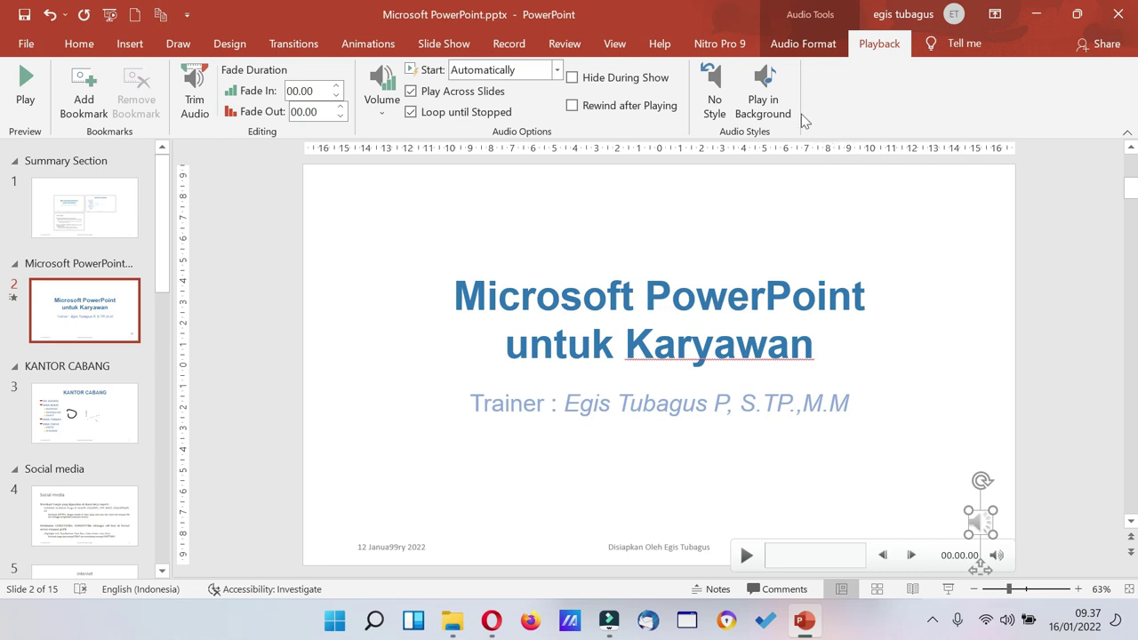
click(571, 78)
click(776, 123)
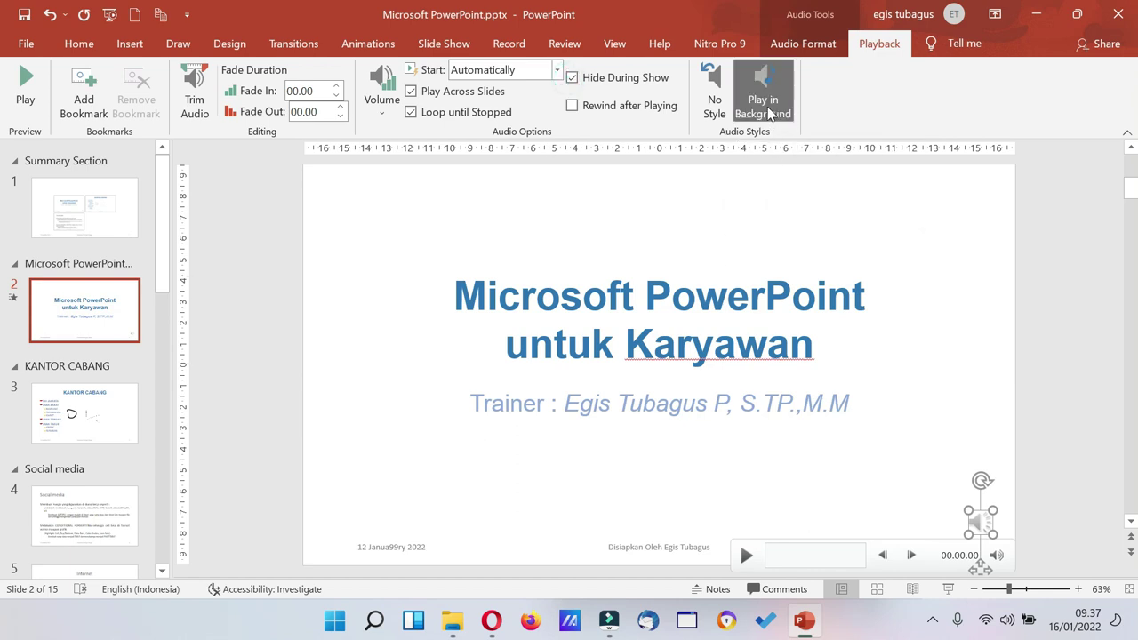
click(572, 79)
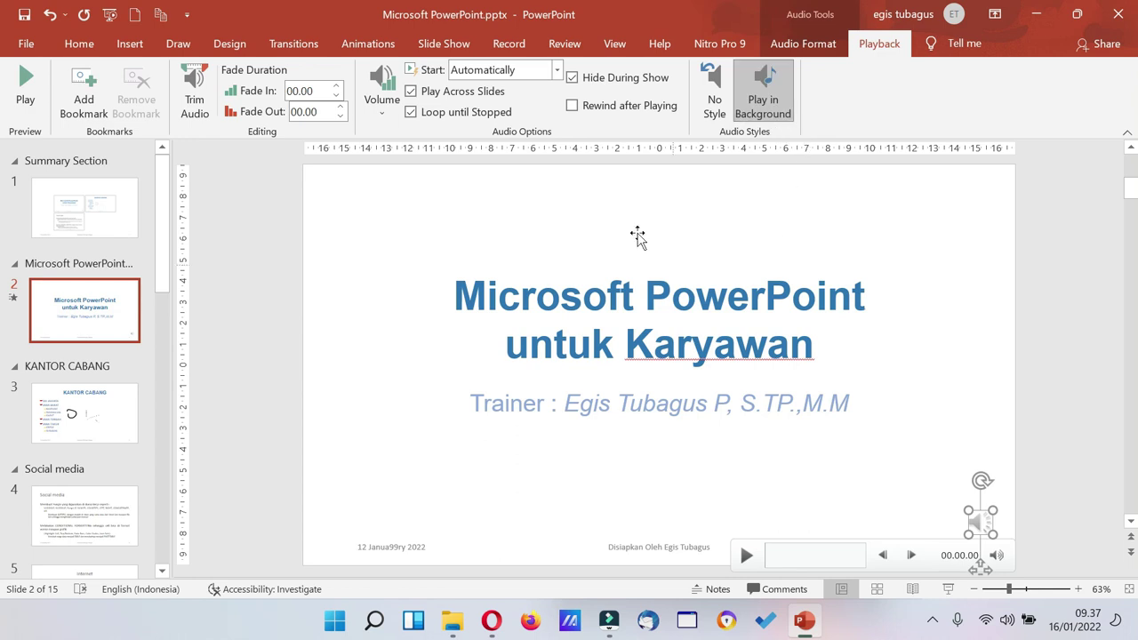
click(711, 89)
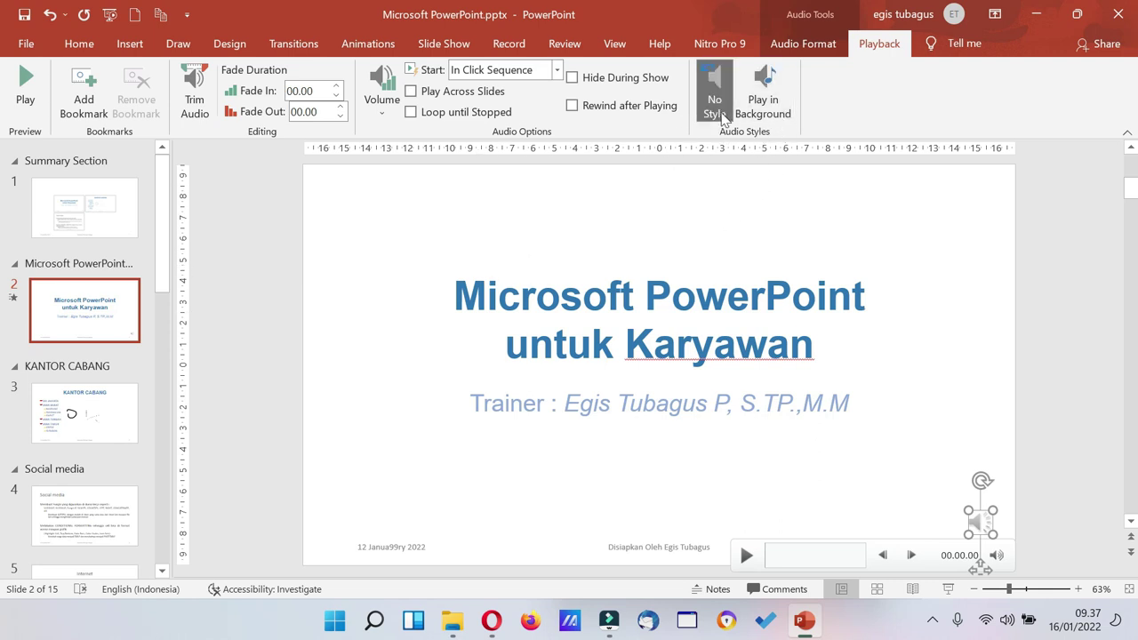
Turn on Play Across Slides, Loop and Hide During Show, then reset to No Style
click(411, 91)
click(411, 112)
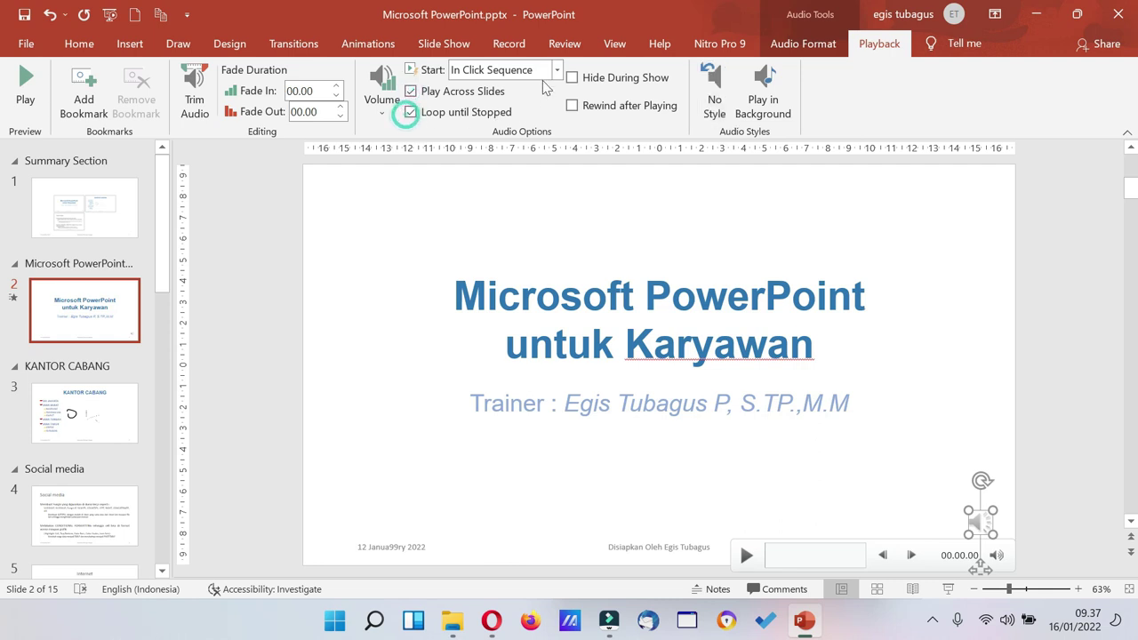
click(572, 77)
click(714, 89)
Apply Play in Background, then clear Hide During Show, Rewind after Playing and Loop
click(625, 107)
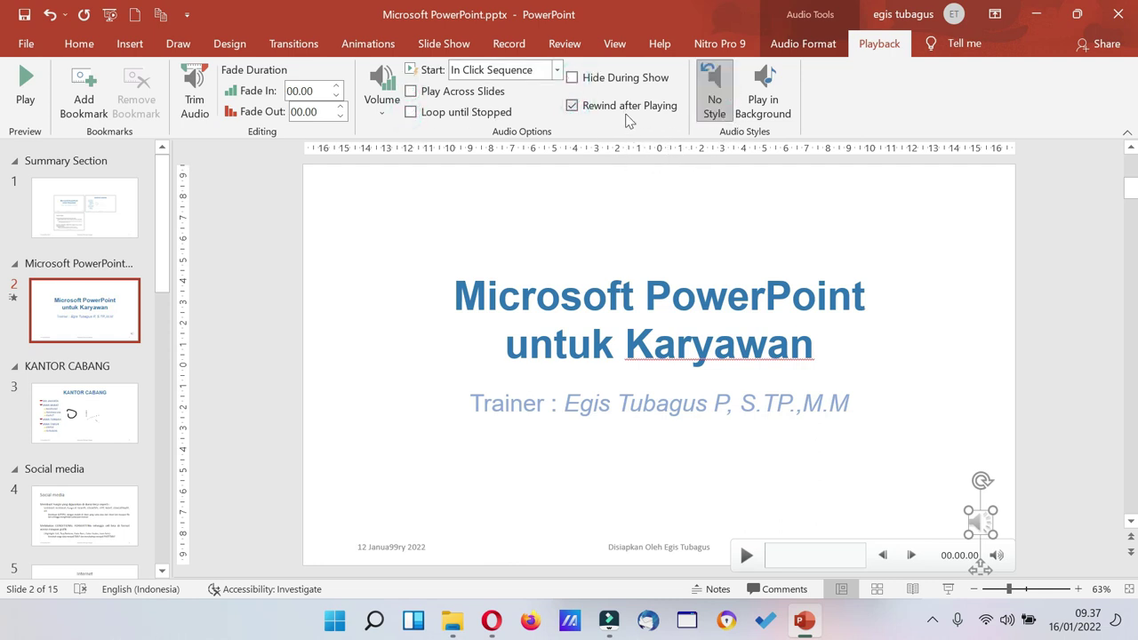
click(768, 106)
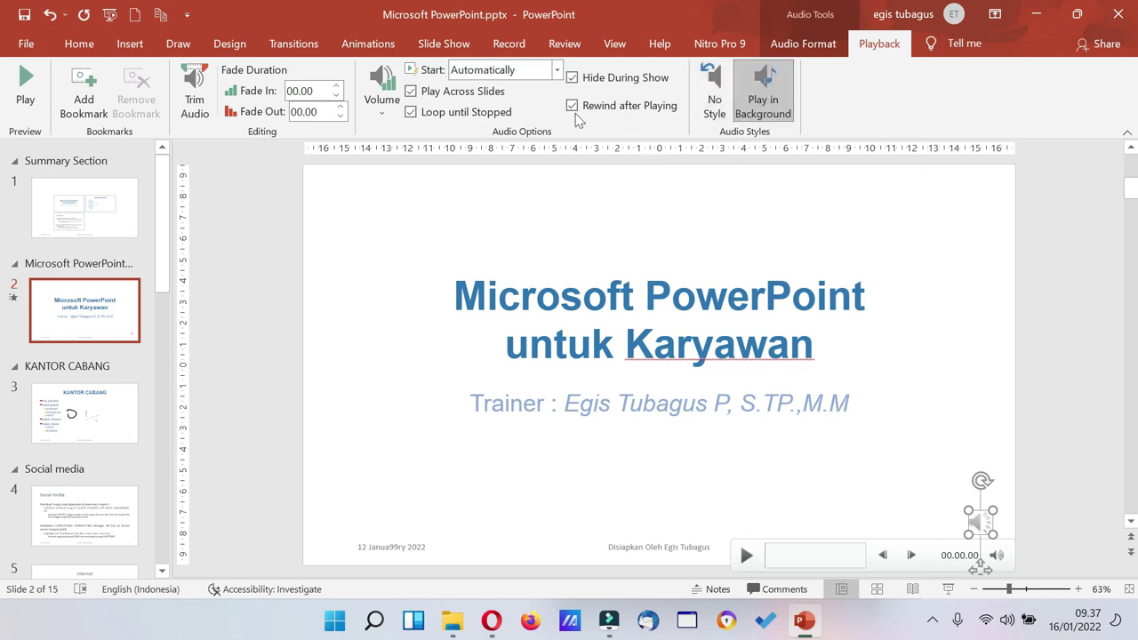
click(572, 79)
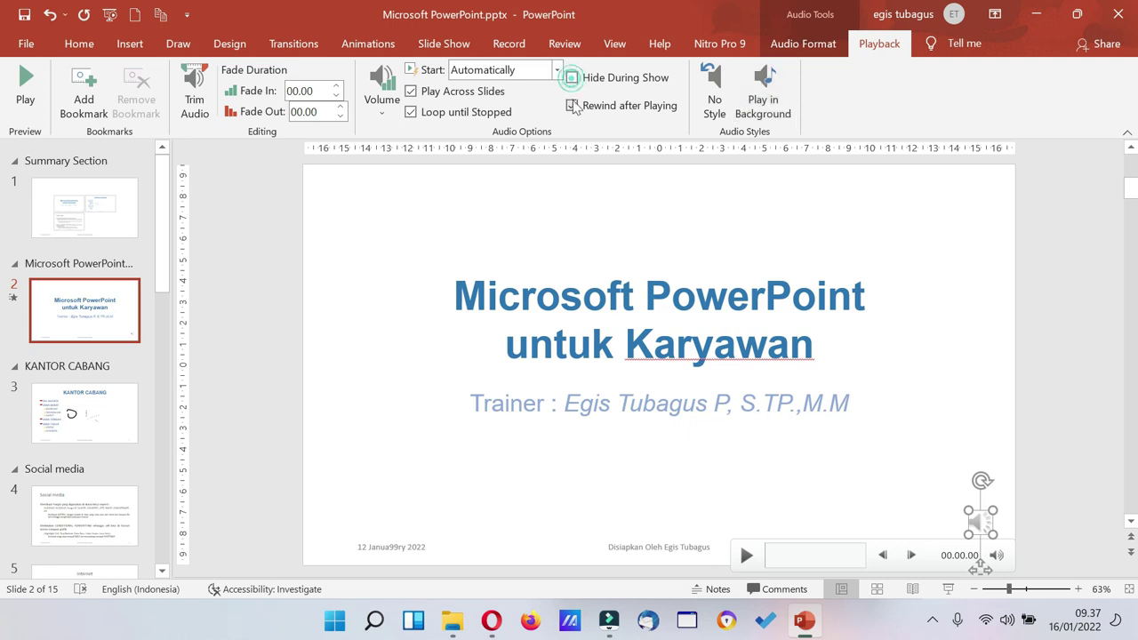
click(572, 105)
click(410, 112)
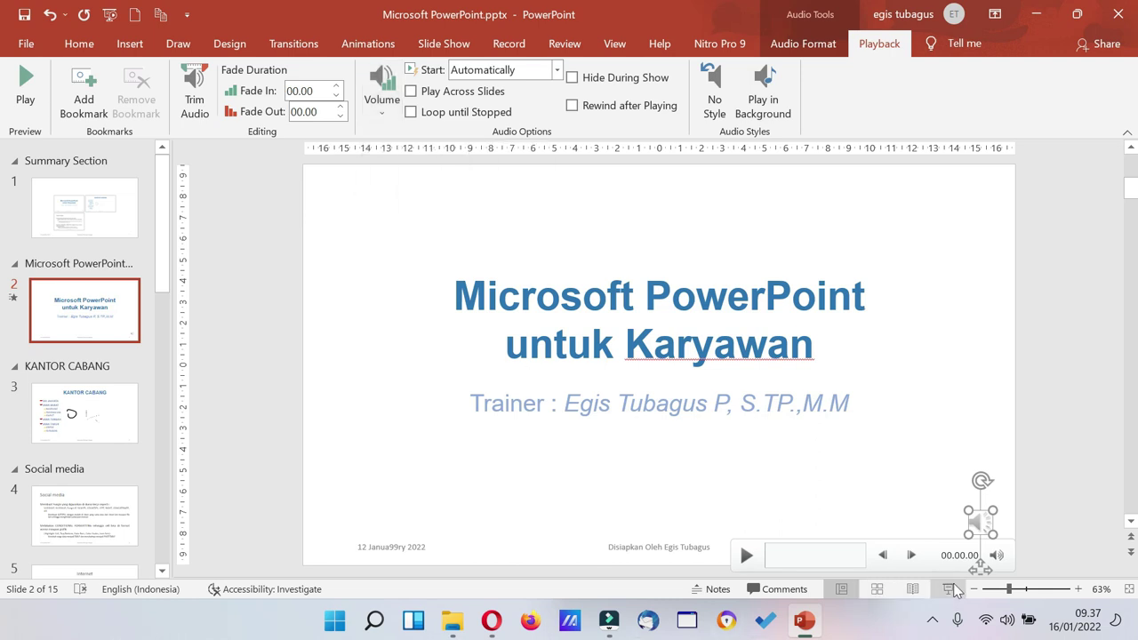
Preview the title slide in Slide Show, then choose Low from the audio Volume list
mouse_move(997, 554)
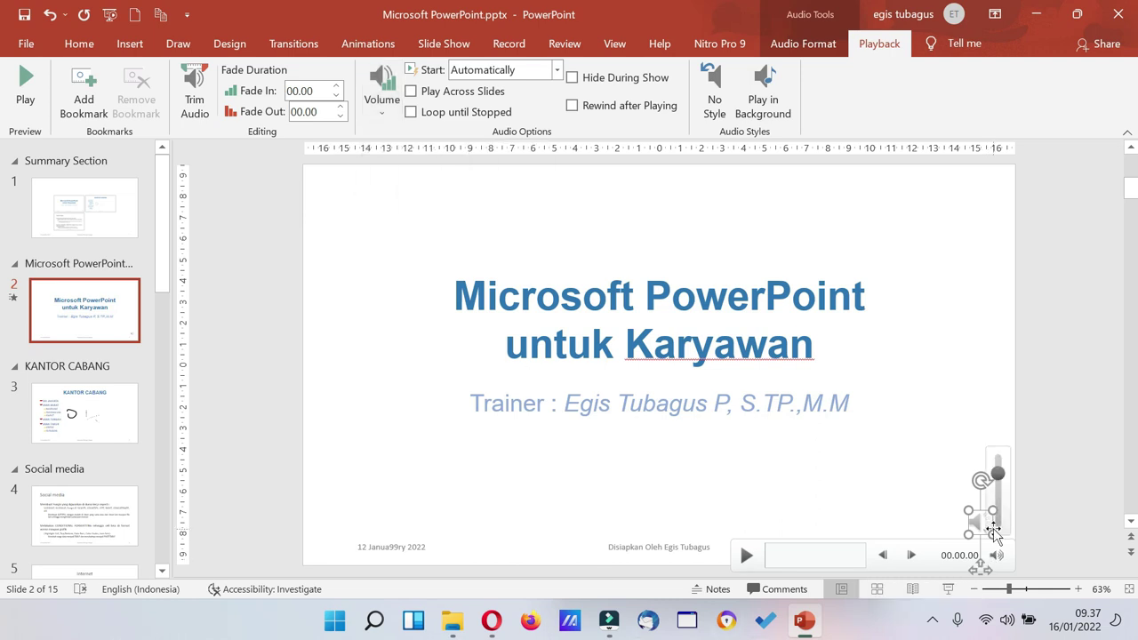
click(948, 588)
key(Escape)
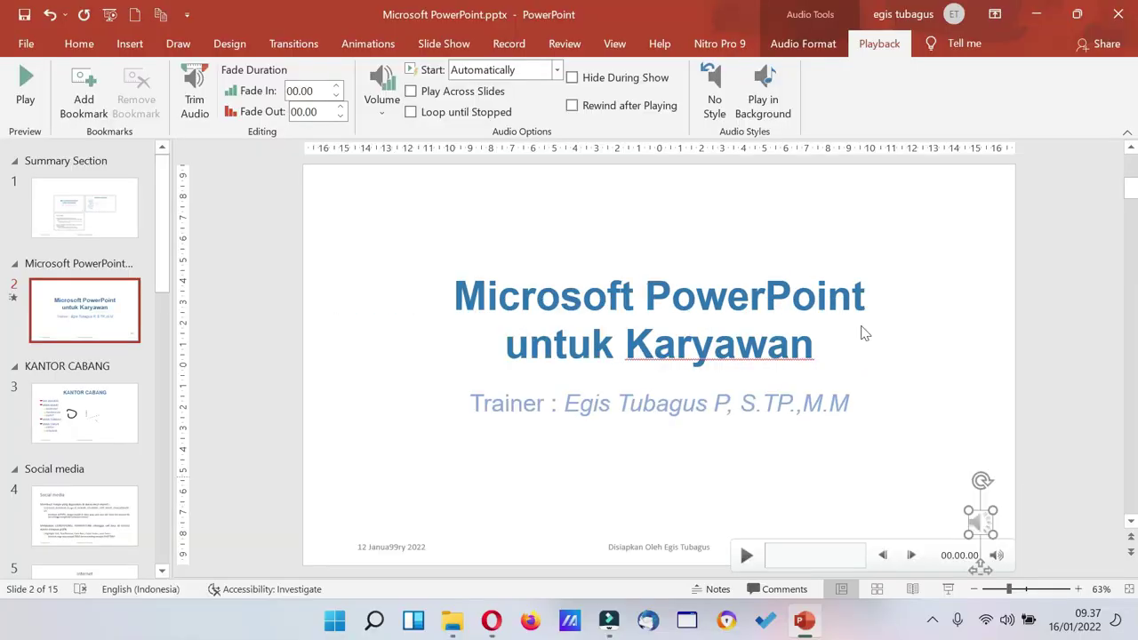
click(384, 105)
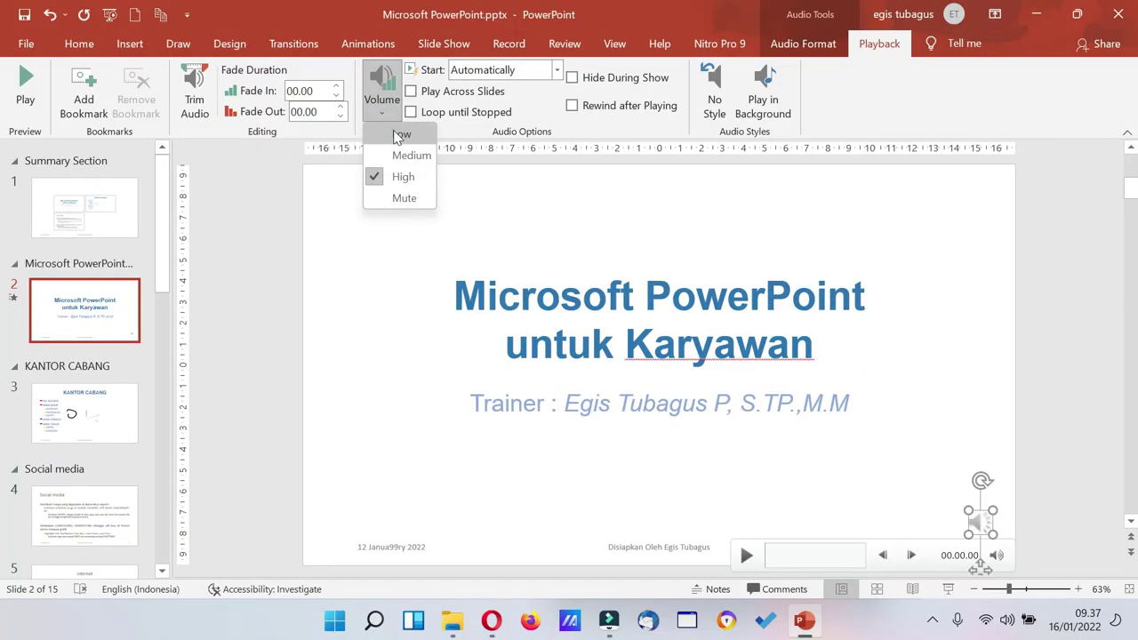
click(398, 134)
click(948, 589)
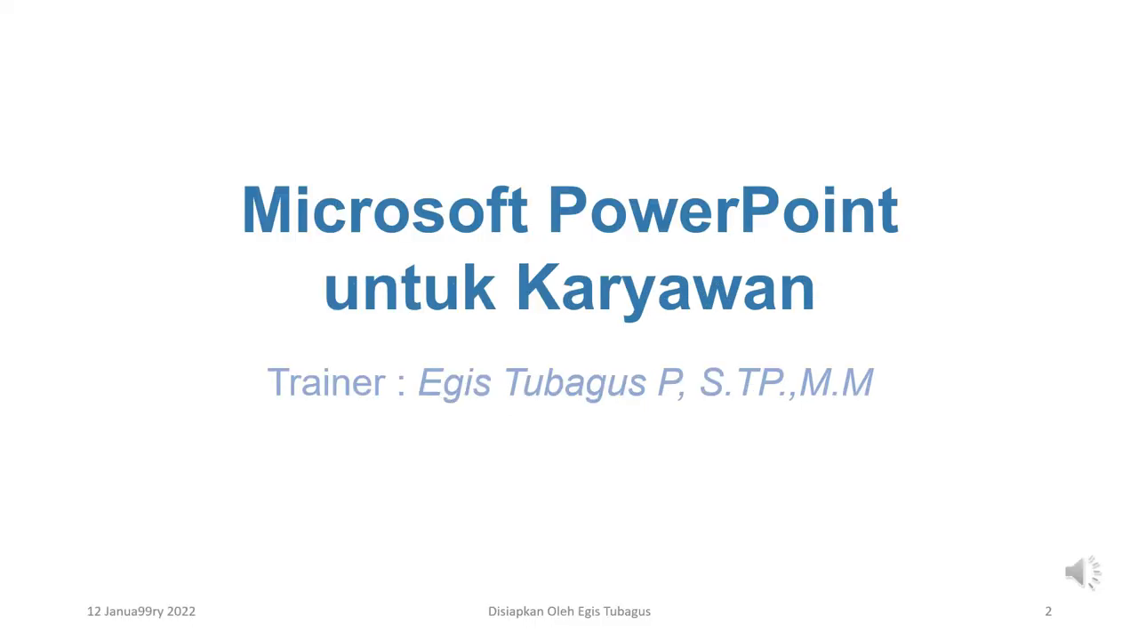
key(Escape)
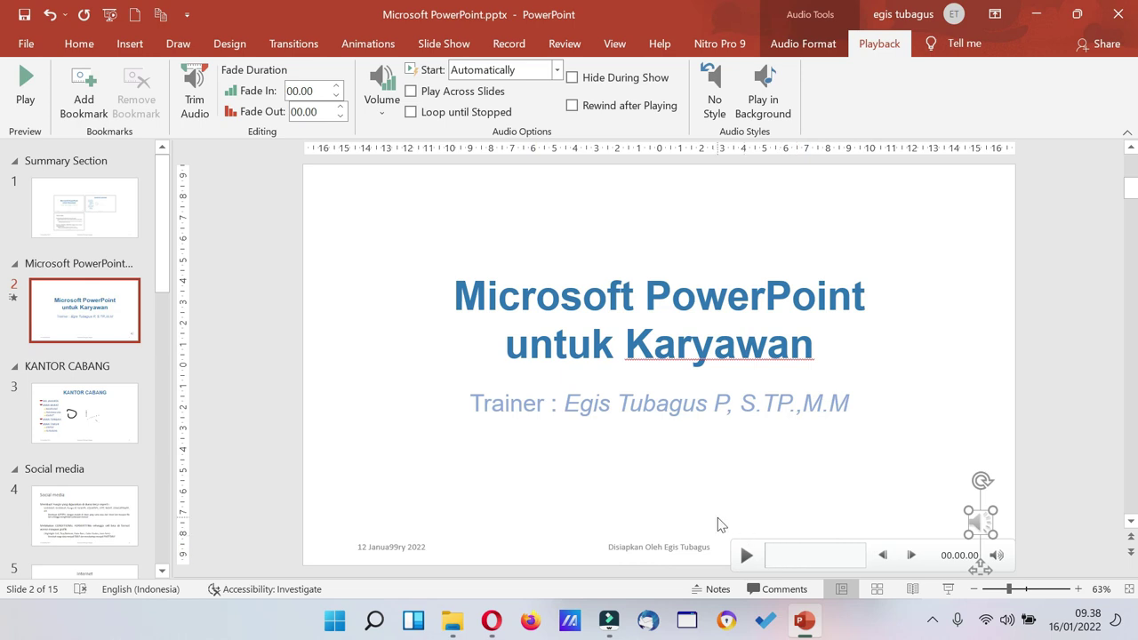
Trim the title-slide audio to start at 01.34.229 and preview the clip
click(189, 90)
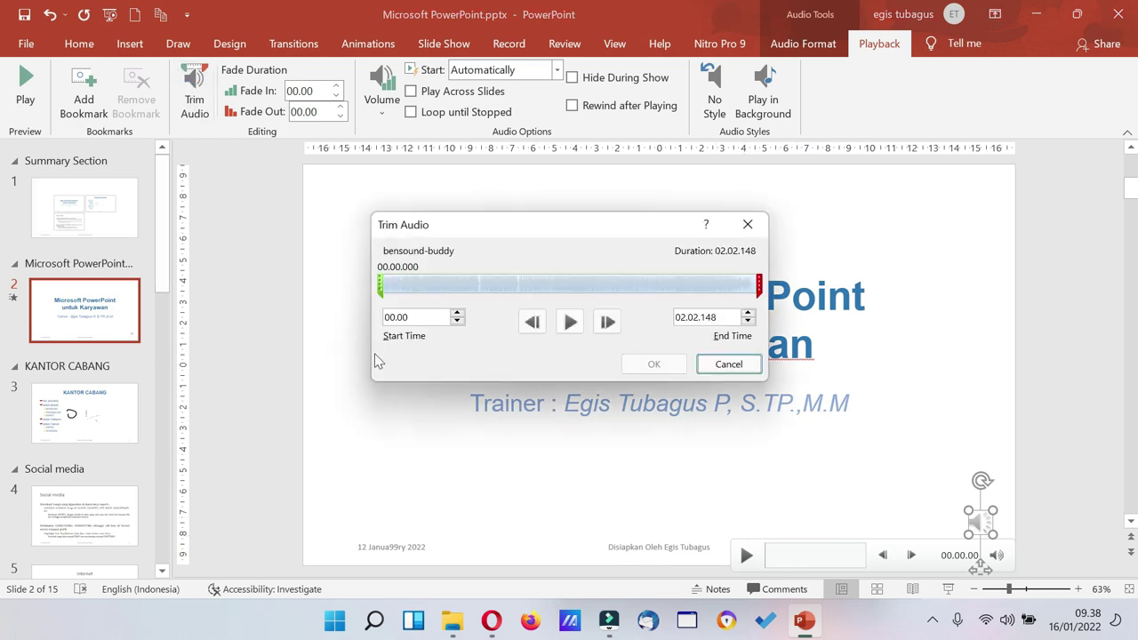
drag(381, 283, 667, 285)
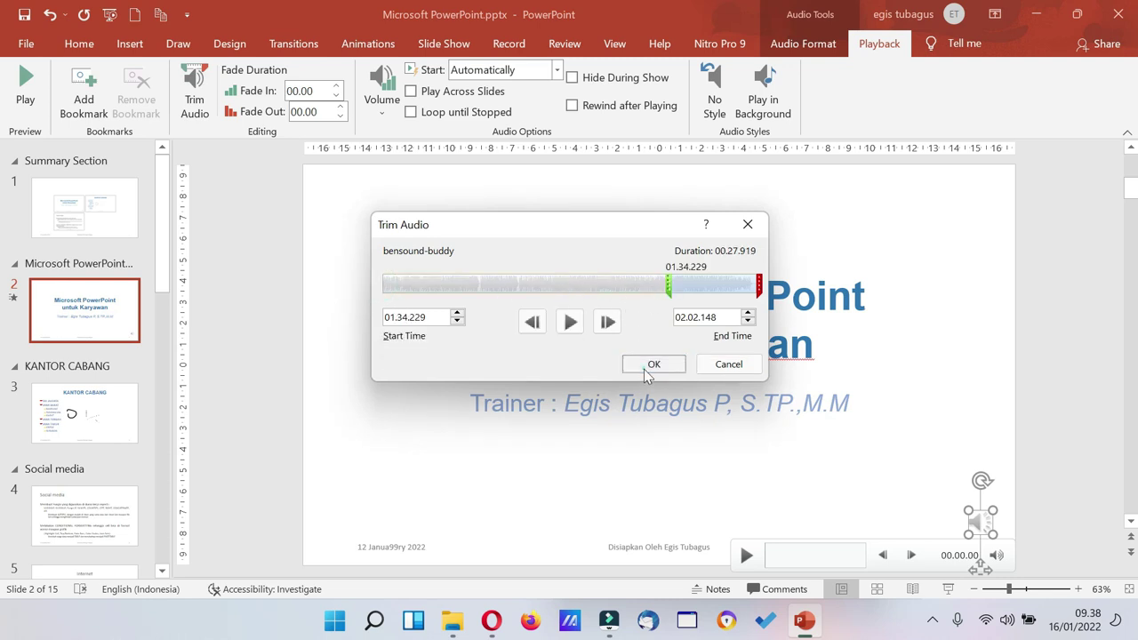
click(646, 365)
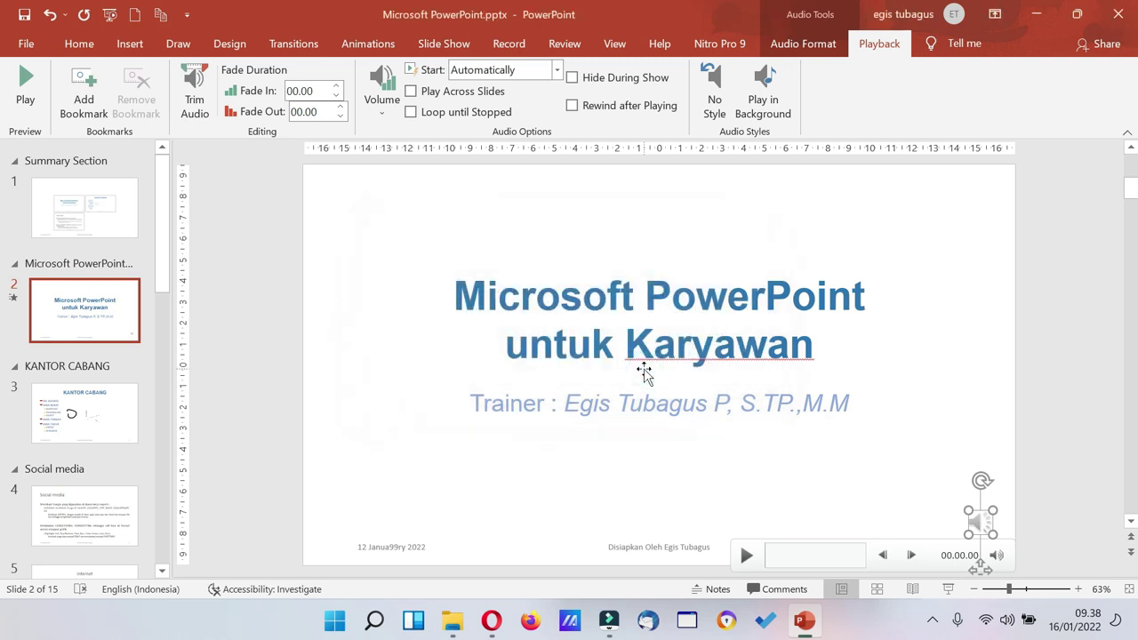
click(745, 556)
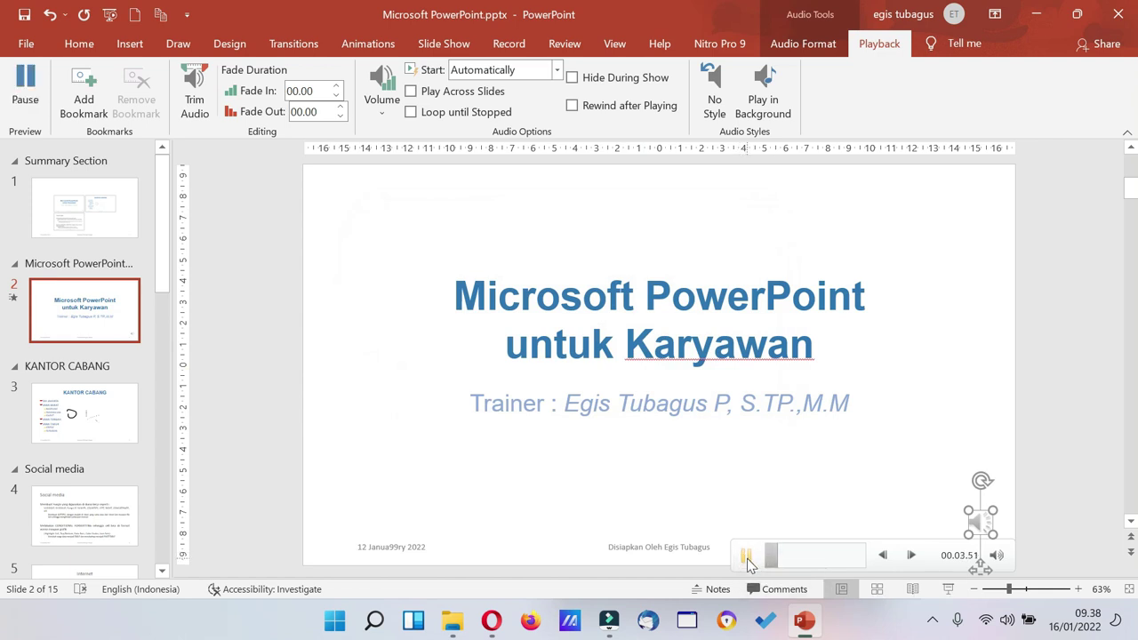
click(746, 556)
Move the trim start later to 01.53.618, ending at 02.02.148, and play the clip
click(197, 86)
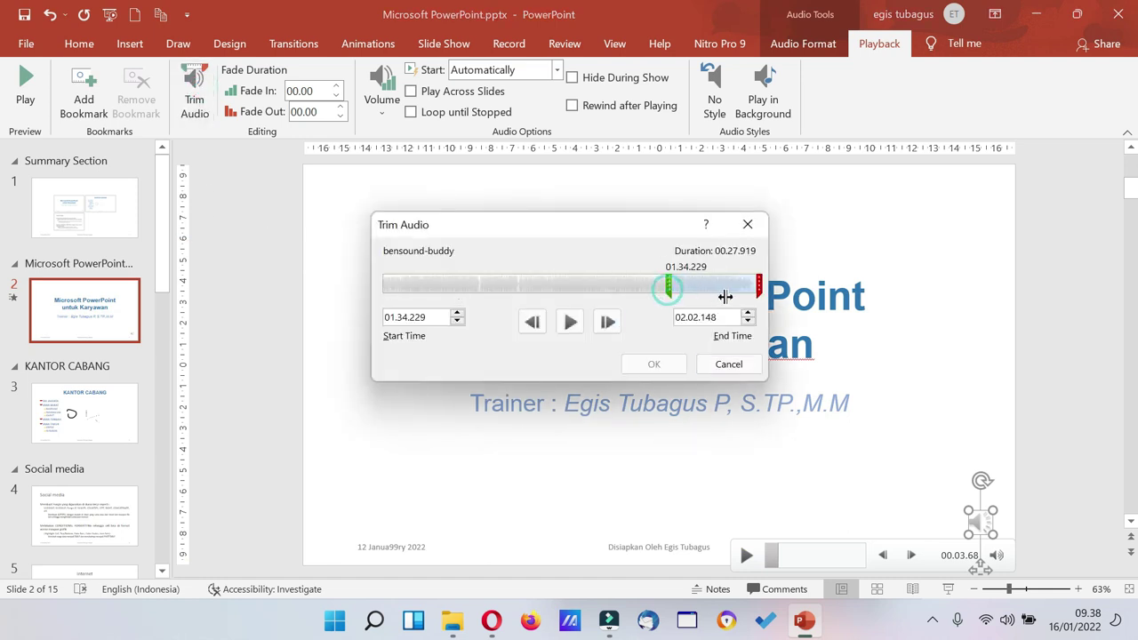
drag(667, 289, 727, 289)
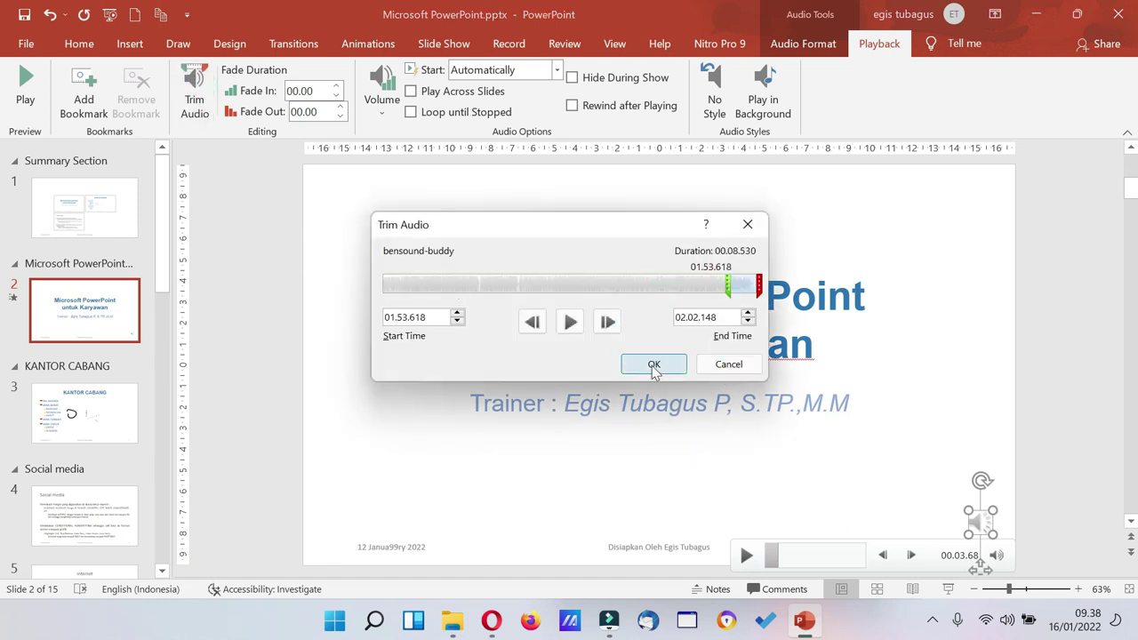
click(654, 364)
click(746, 557)
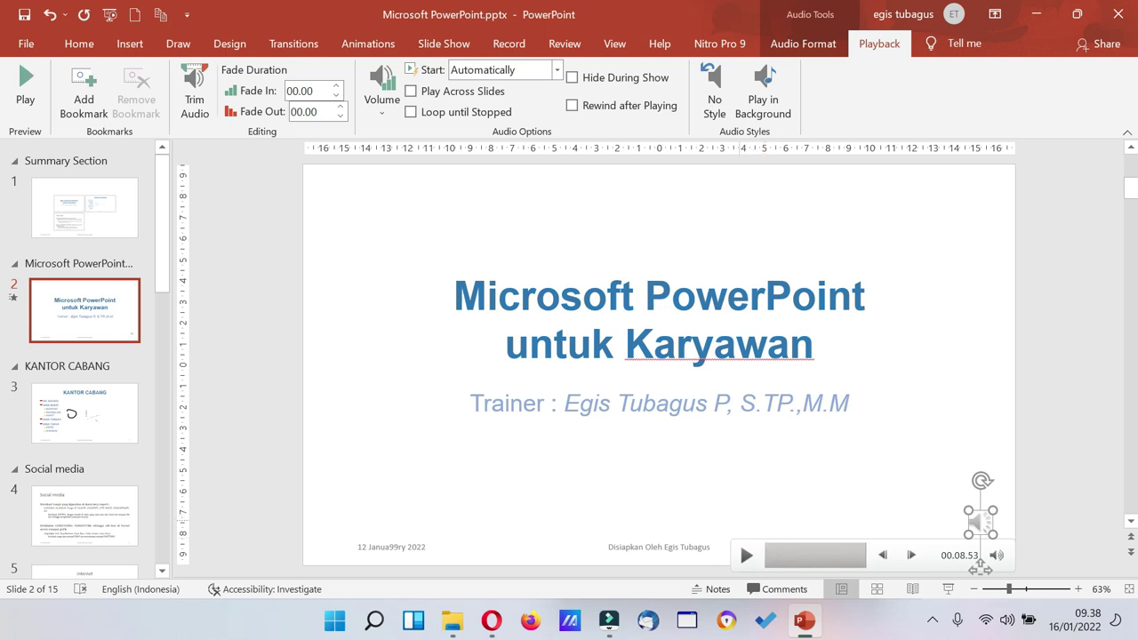
Close the Trim Audio window without changes and select the title slide's audio icon
click(198, 98)
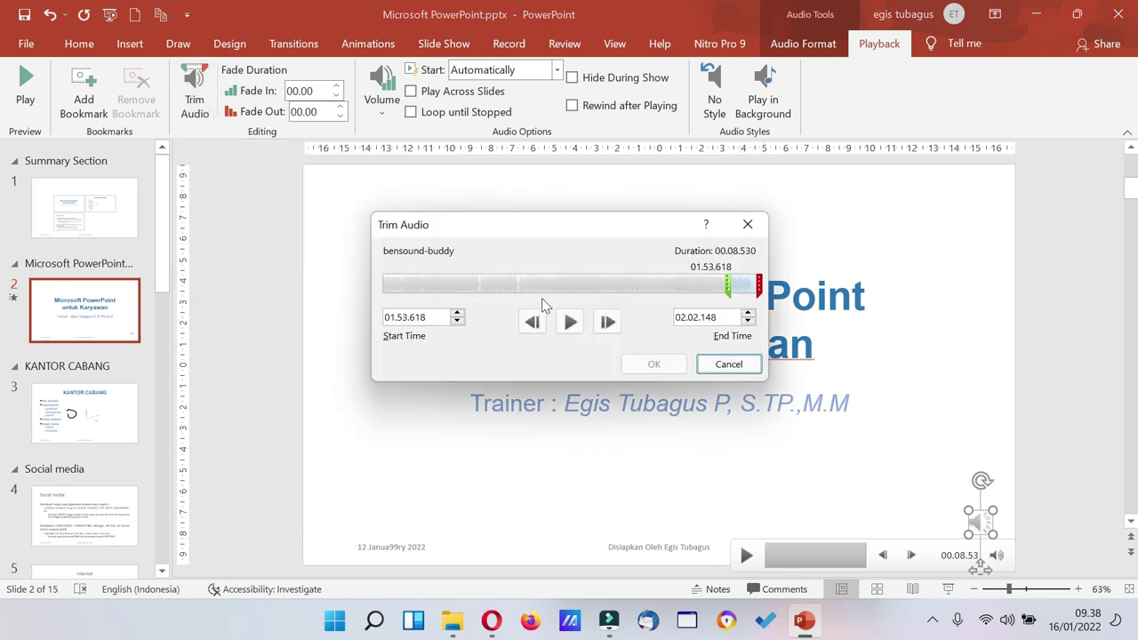
click(747, 225)
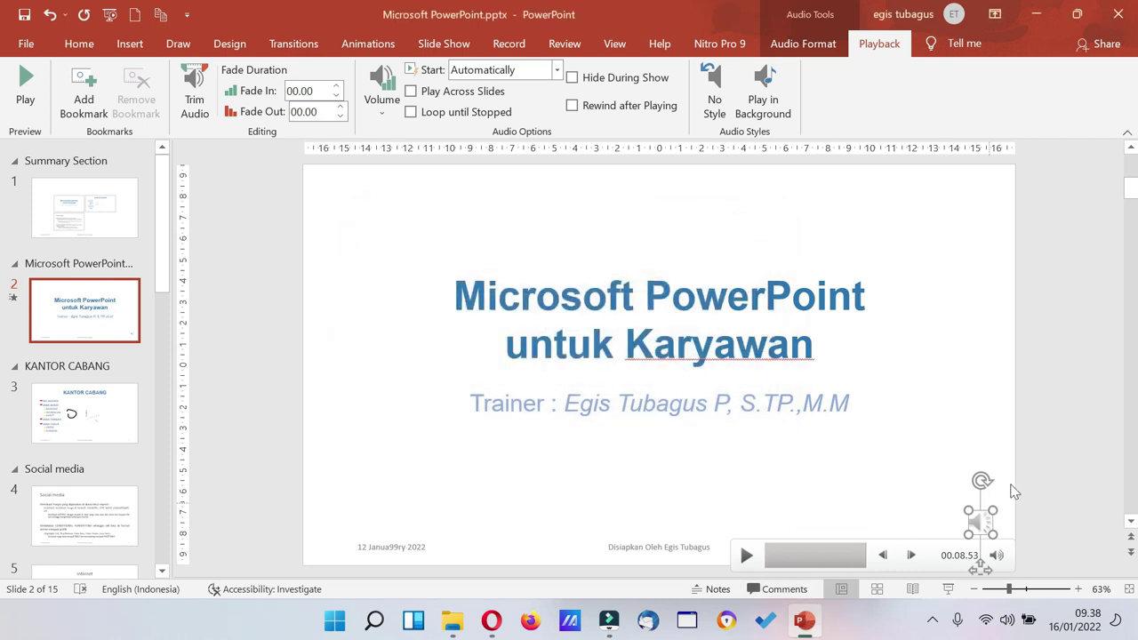
click(909, 422)
click(969, 524)
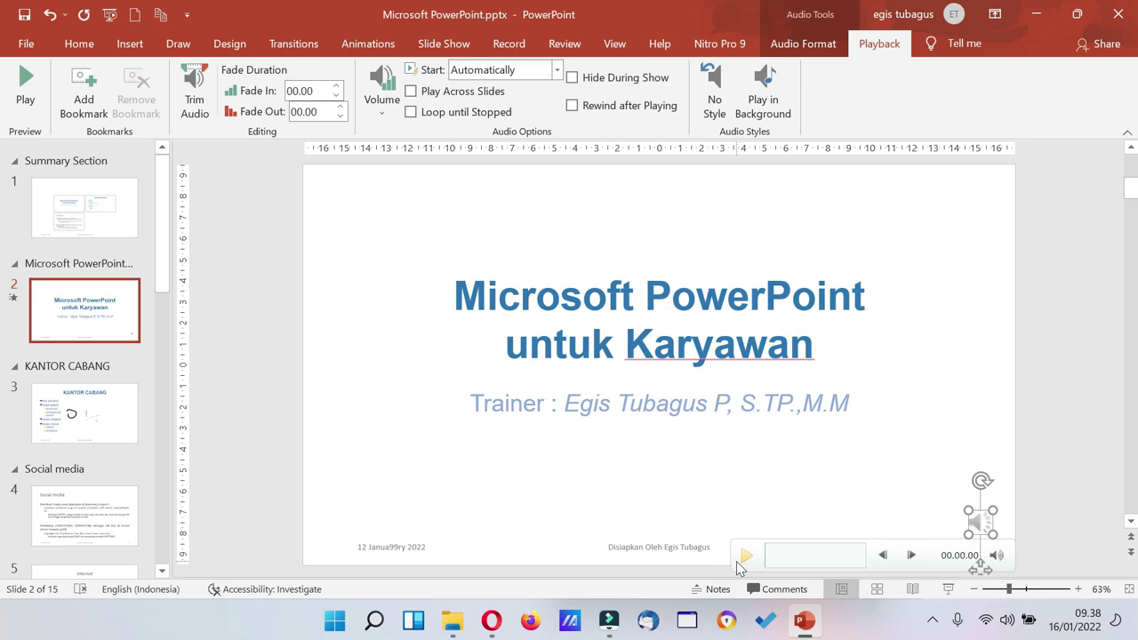
Add a bookmark to the bensound-buddy music at 00.02.24 and play past it
click(24, 89)
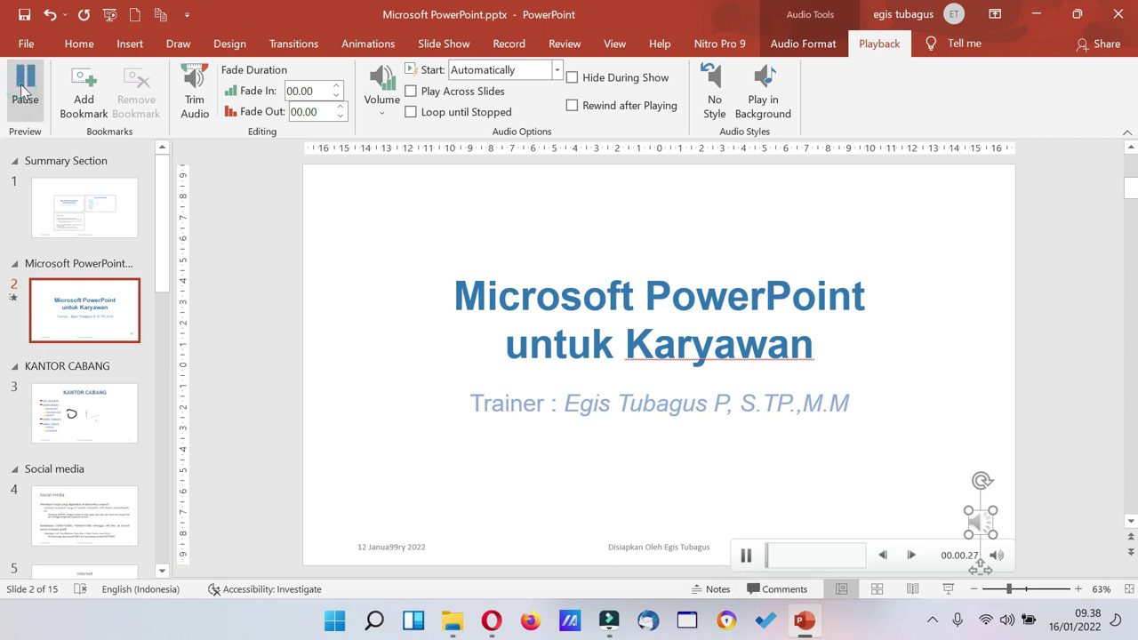
click(20, 92)
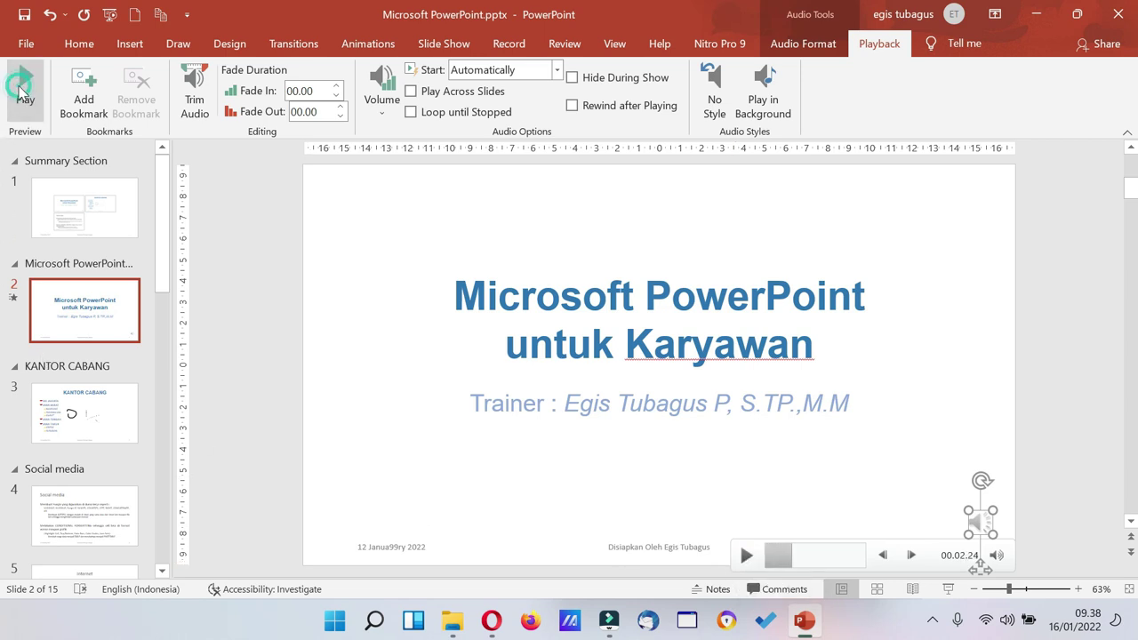
click(79, 95)
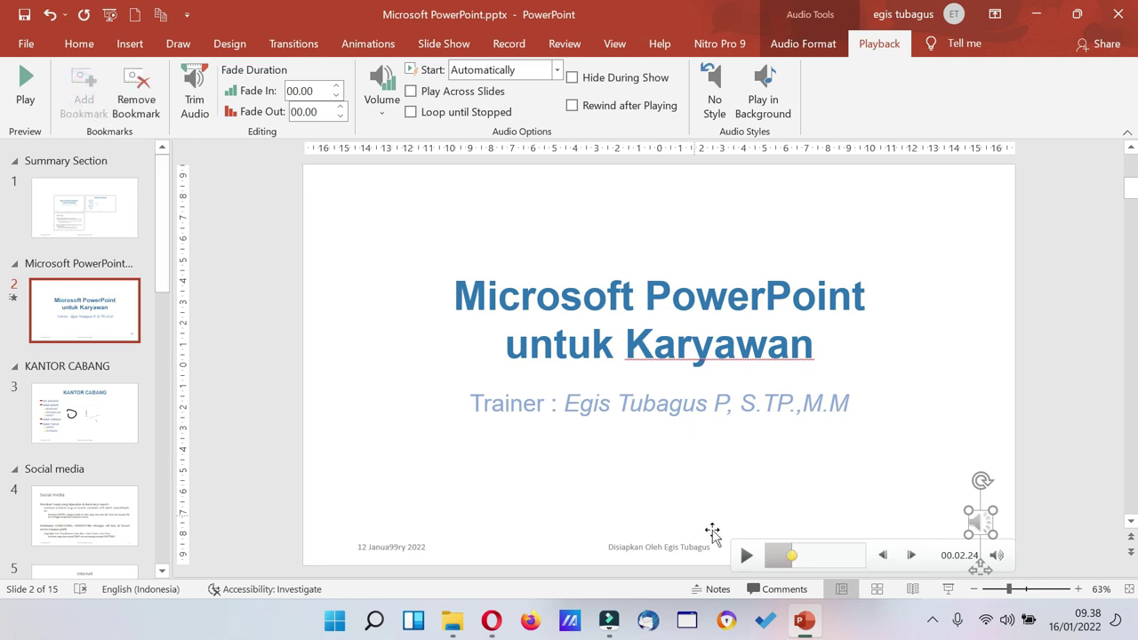
click(746, 556)
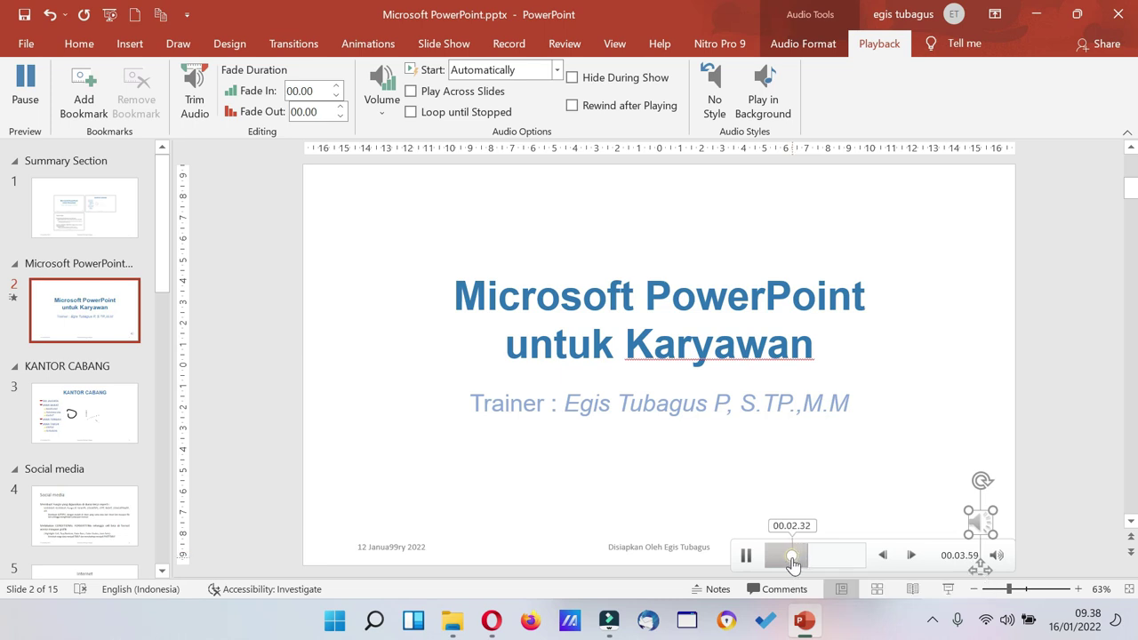
click(747, 558)
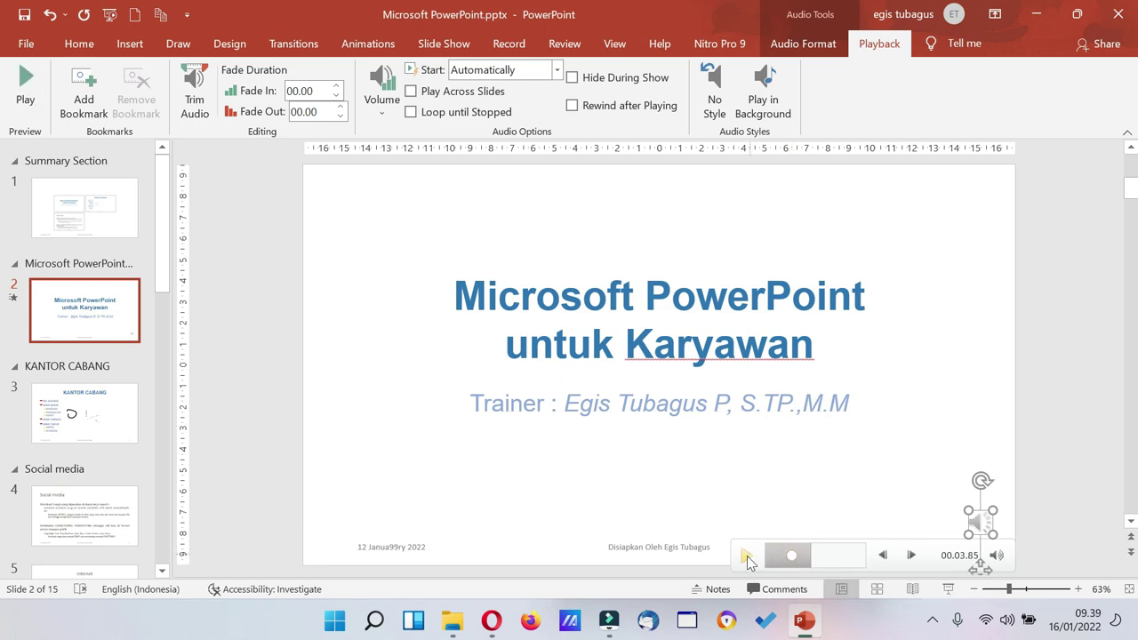
Go to slide 15, select its recorded audio clip and show the Playback options
scroll(173, 484, down, 5)
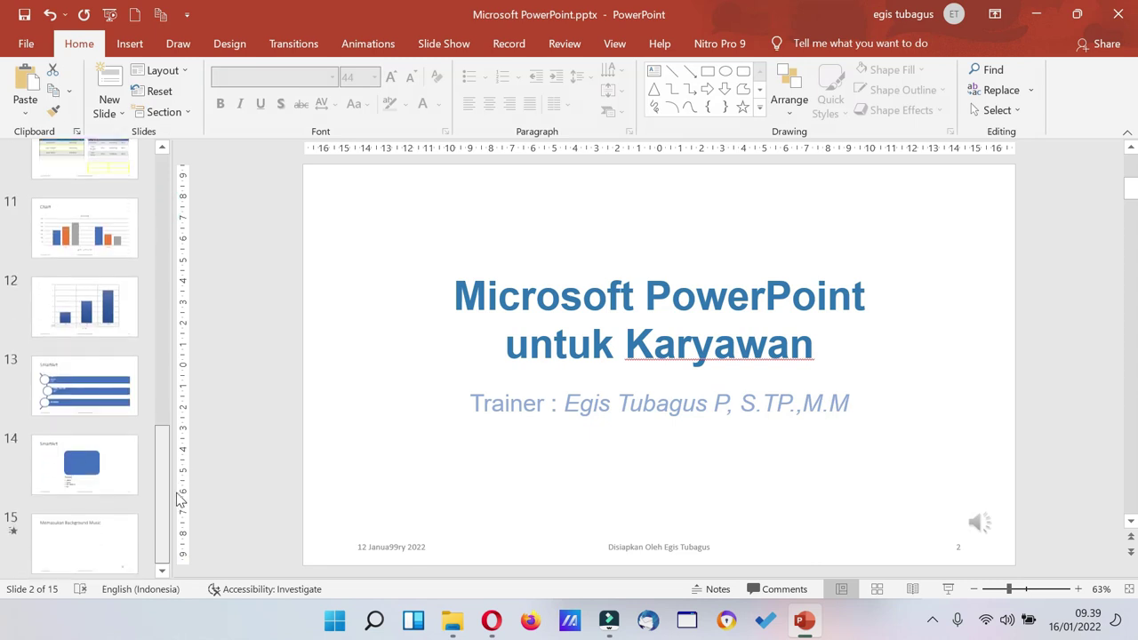
click(68, 537)
click(930, 536)
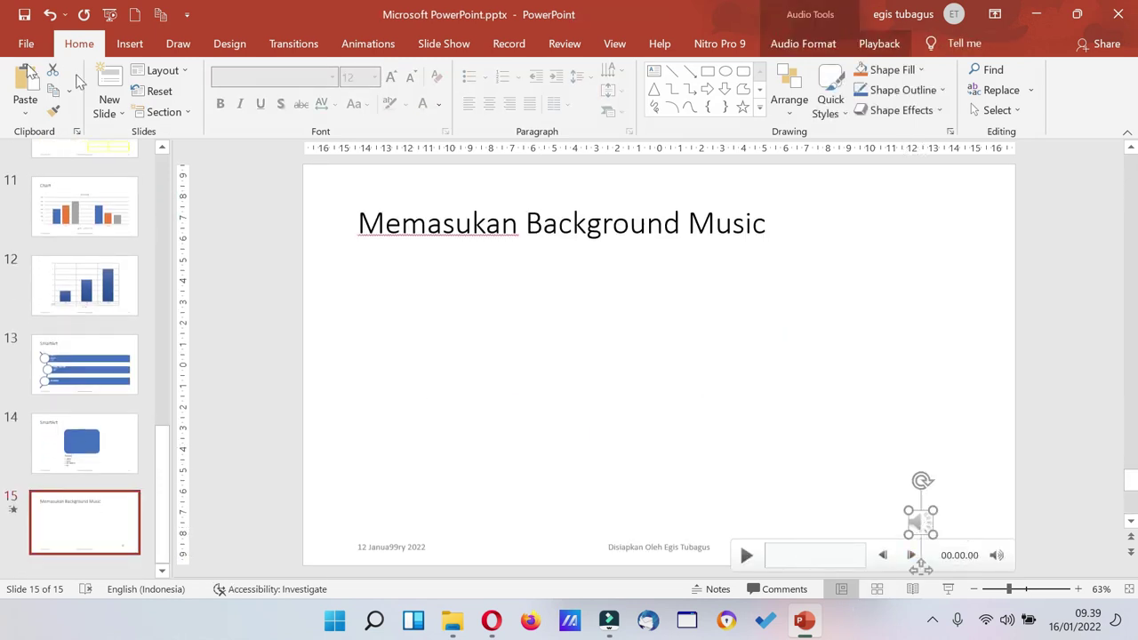
click(875, 49)
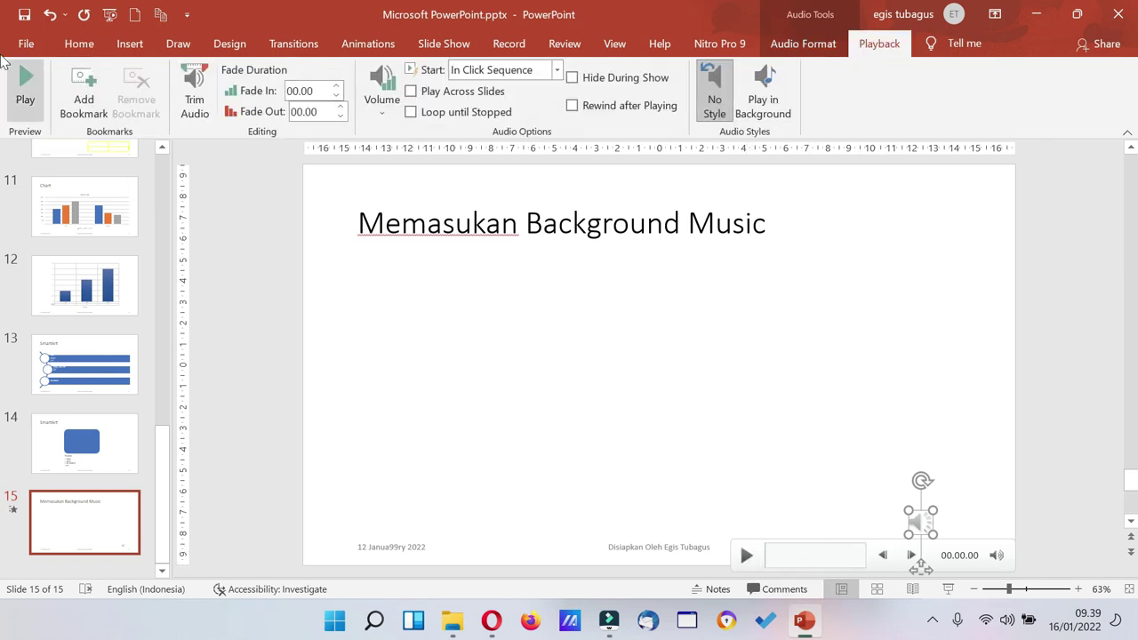
Scrub through the recorded clip and add a bookmark at 00.01.16
click(21, 82)
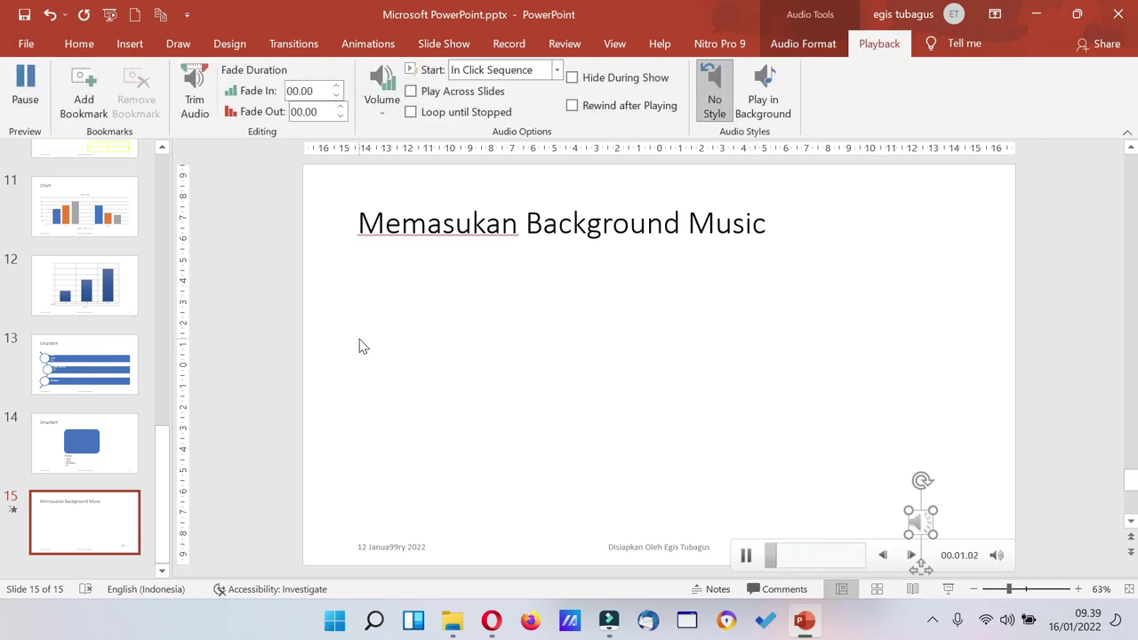
click(747, 555)
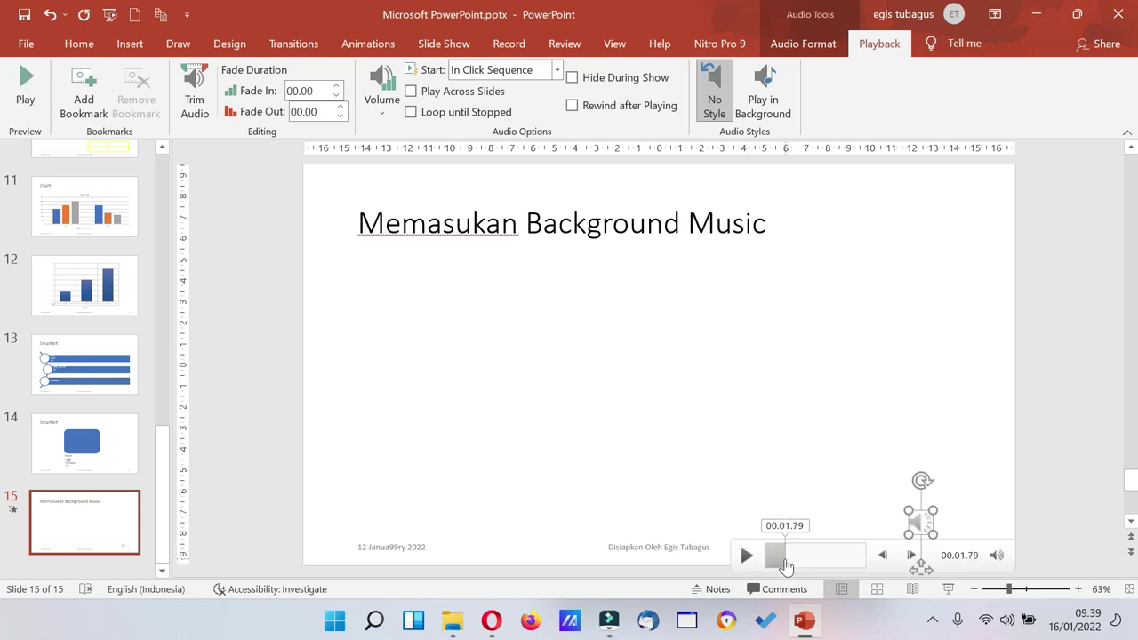
click(748, 556)
click(748, 556)
click(746, 556)
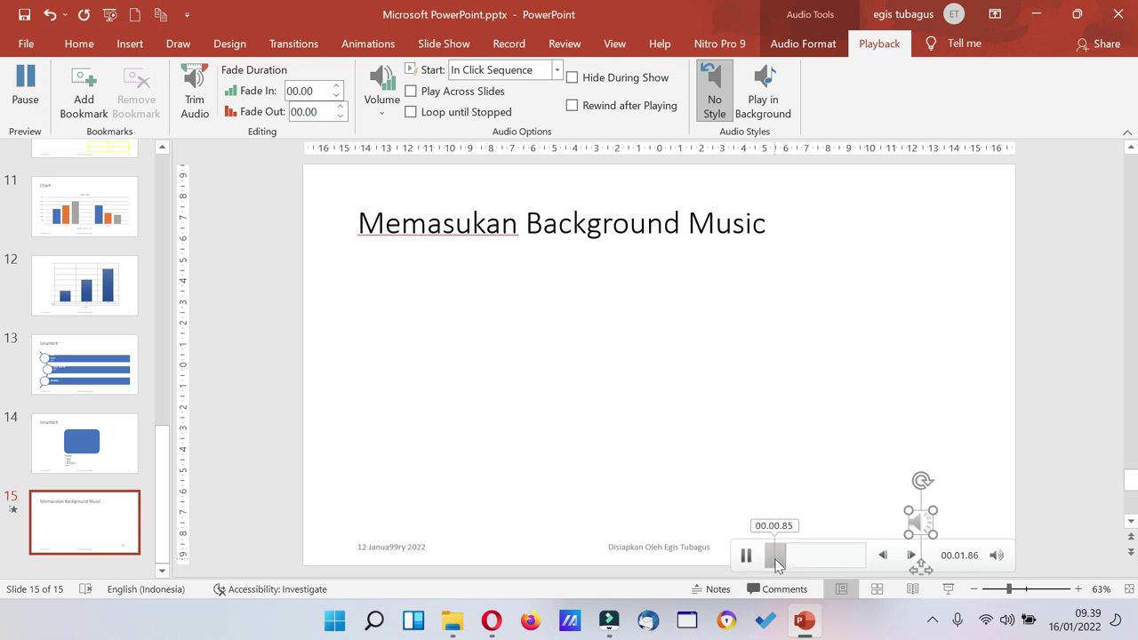
click(770, 560)
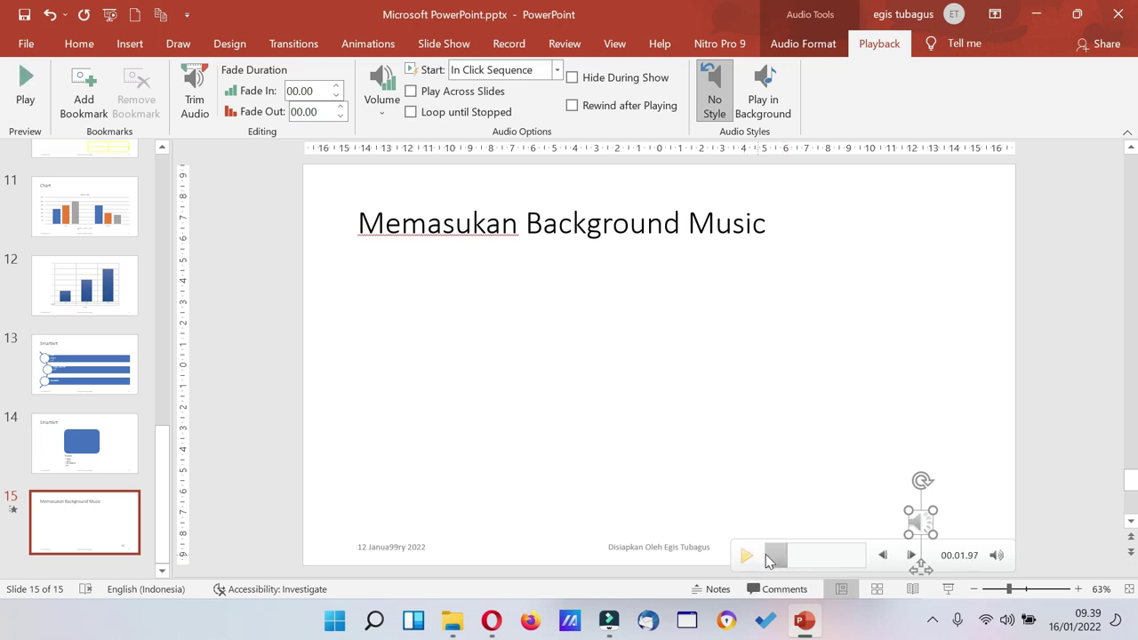
click(769, 559)
click(745, 556)
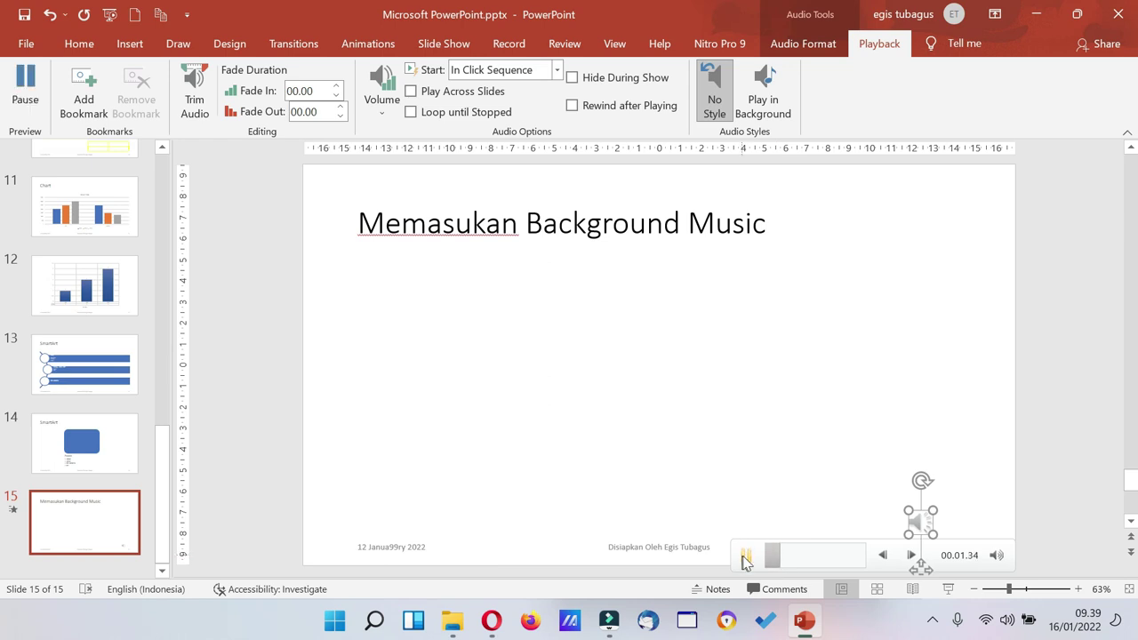
click(745, 556)
click(777, 557)
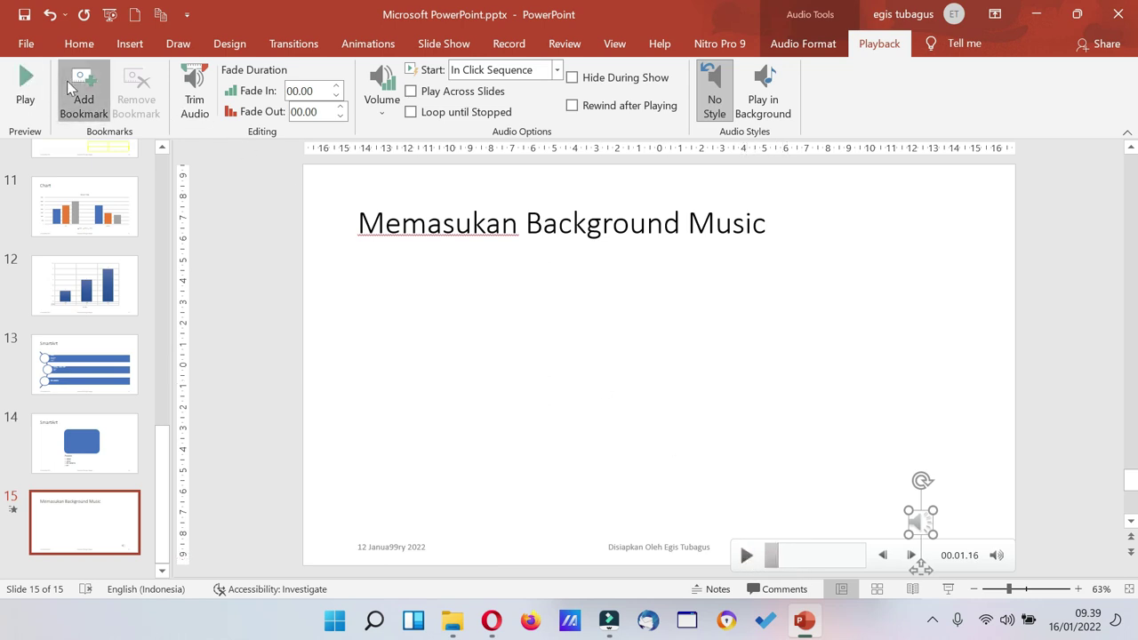
click(72, 89)
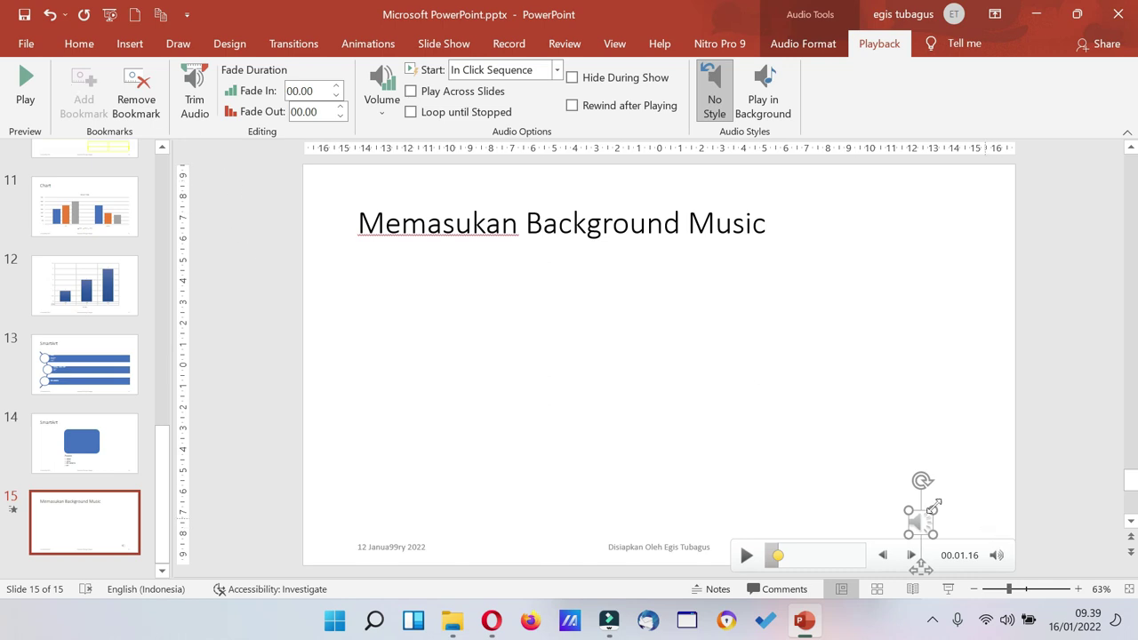
Play on from the bookmark and add a second bookmark at 00.07.40
click(746, 556)
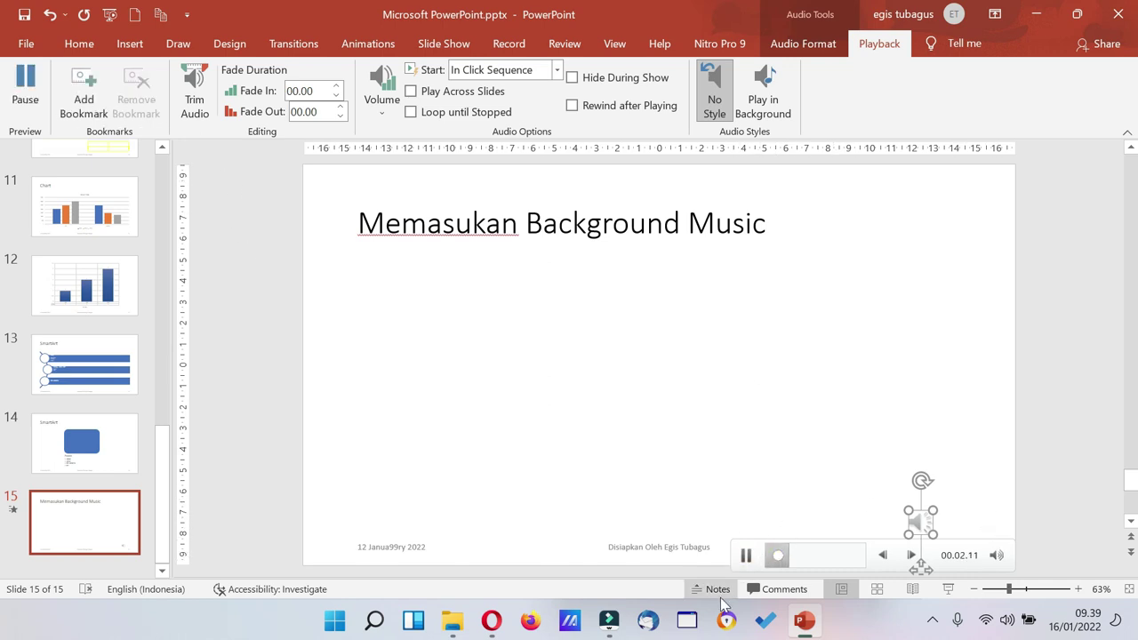
click(777, 557)
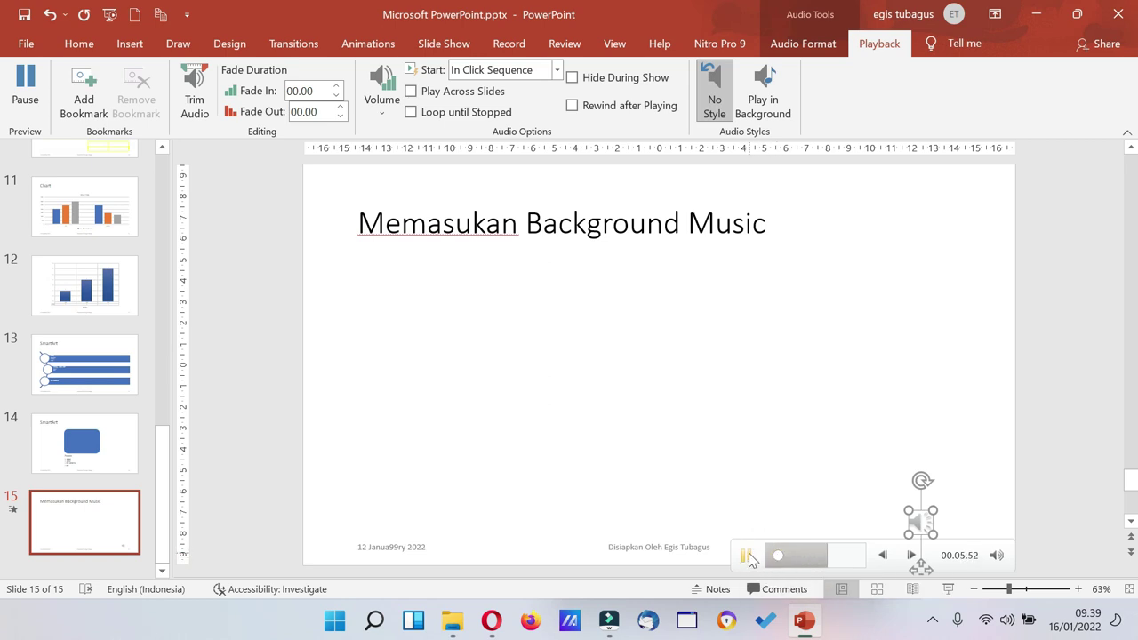
click(750, 556)
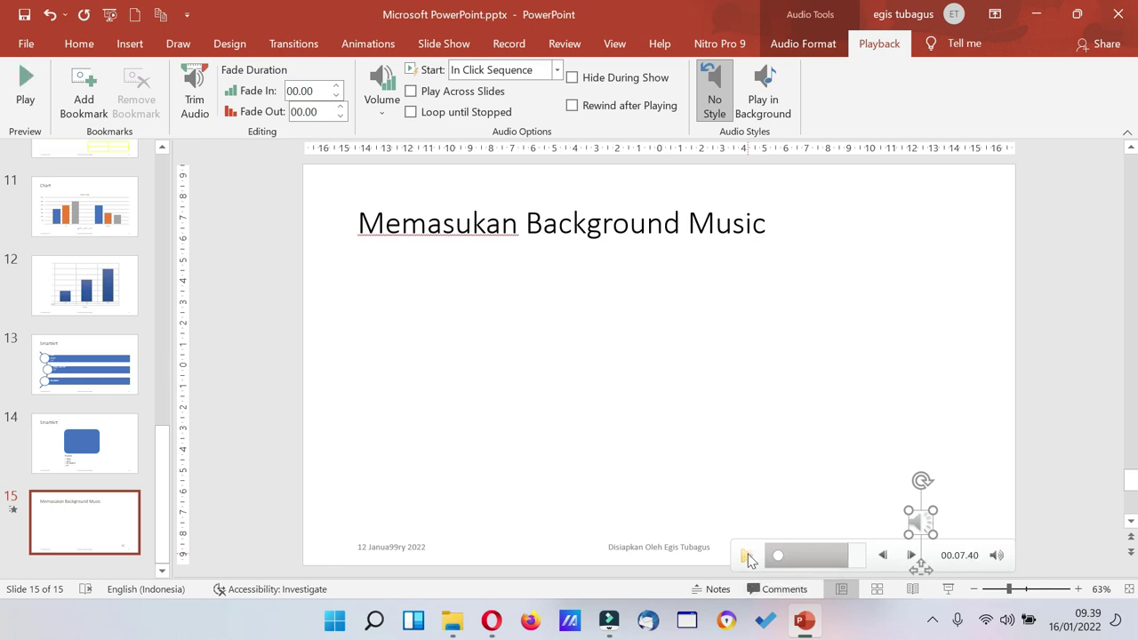
click(81, 98)
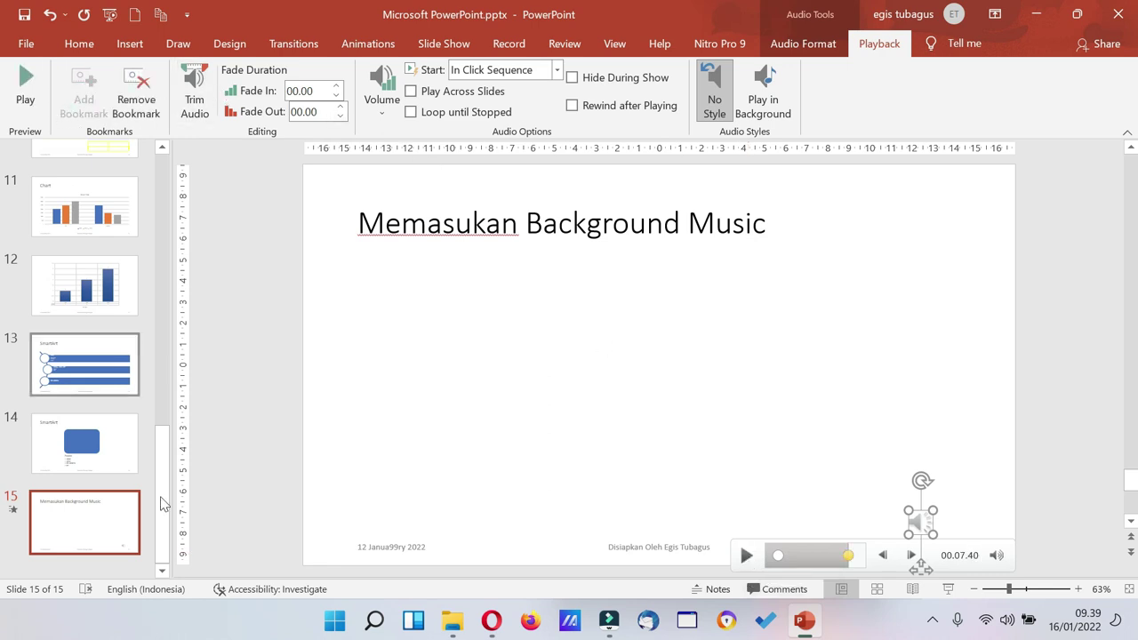
Trim slide 15's recorded clip to 00.01.224–00.07.317 (about 6 seconds) and preview it
click(189, 82)
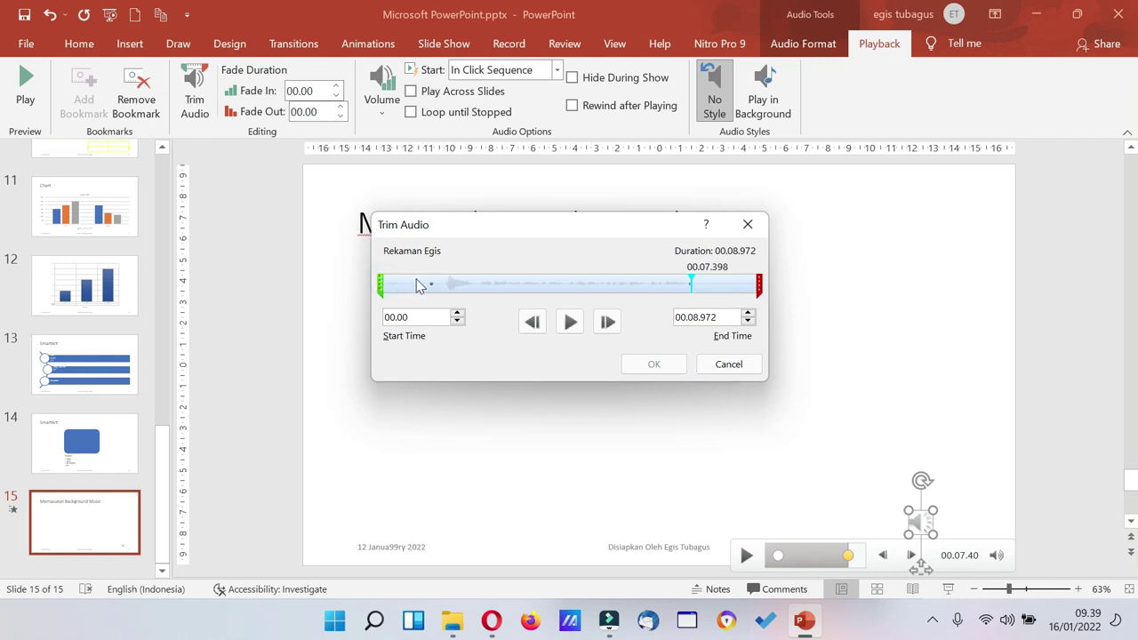
click(380, 286)
drag(382, 286, 430, 285)
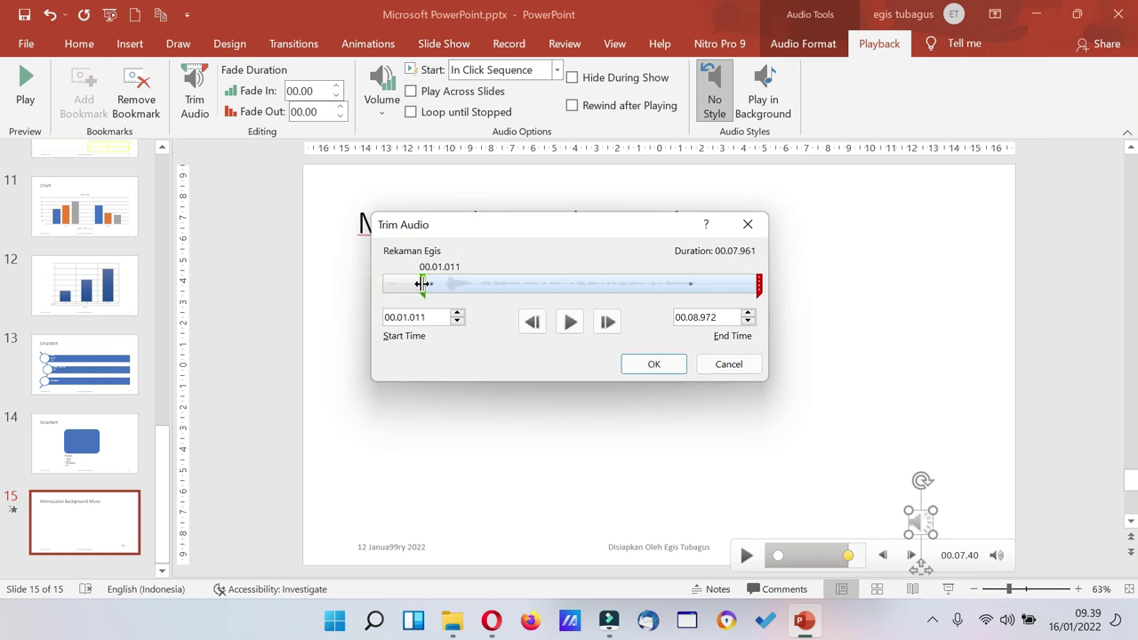
click(759, 289)
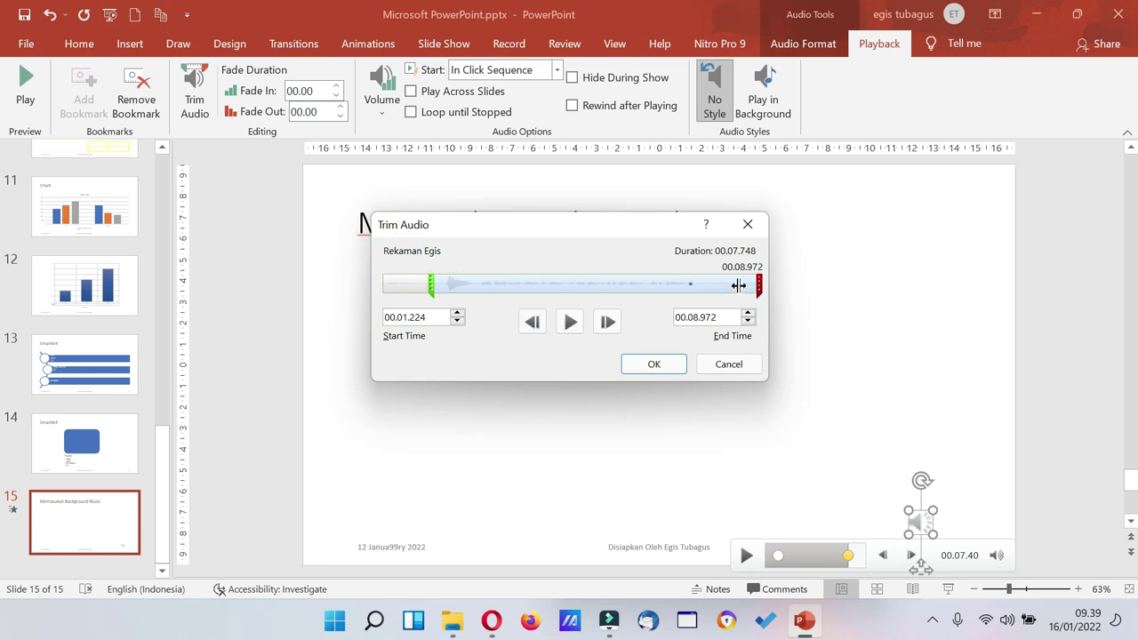
drag(703, 291, 690, 287)
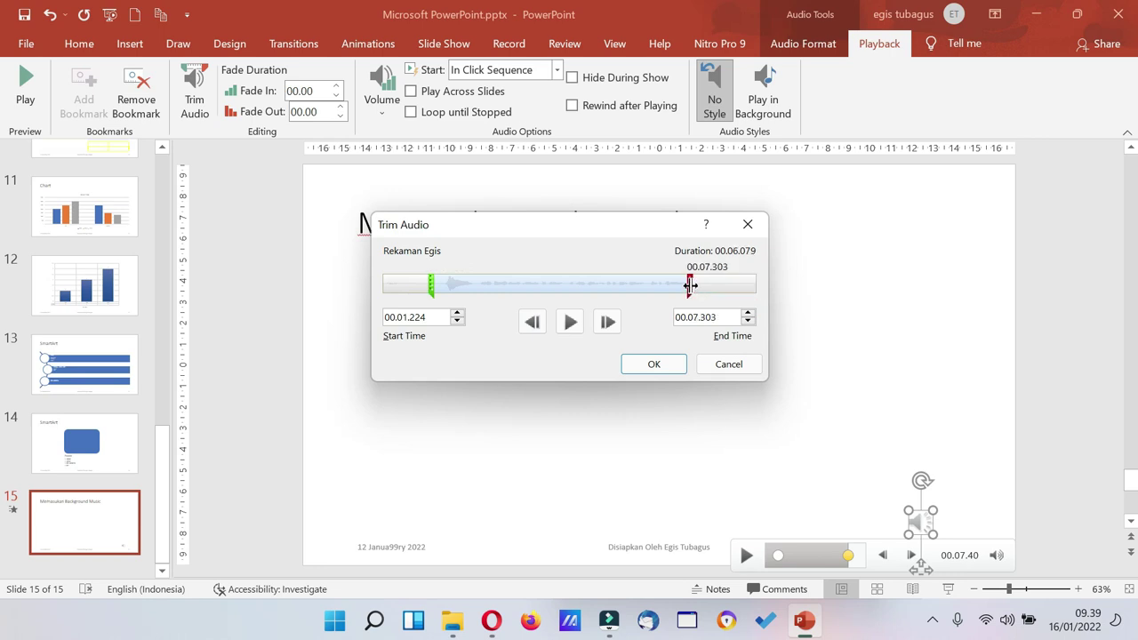
click(653, 366)
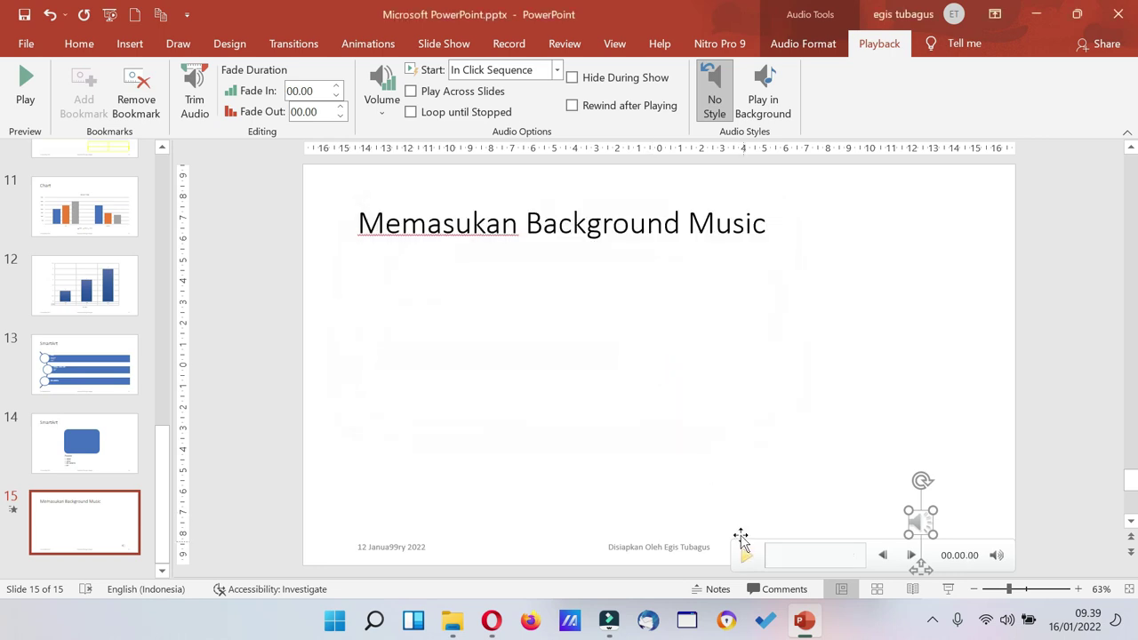
click(20, 100)
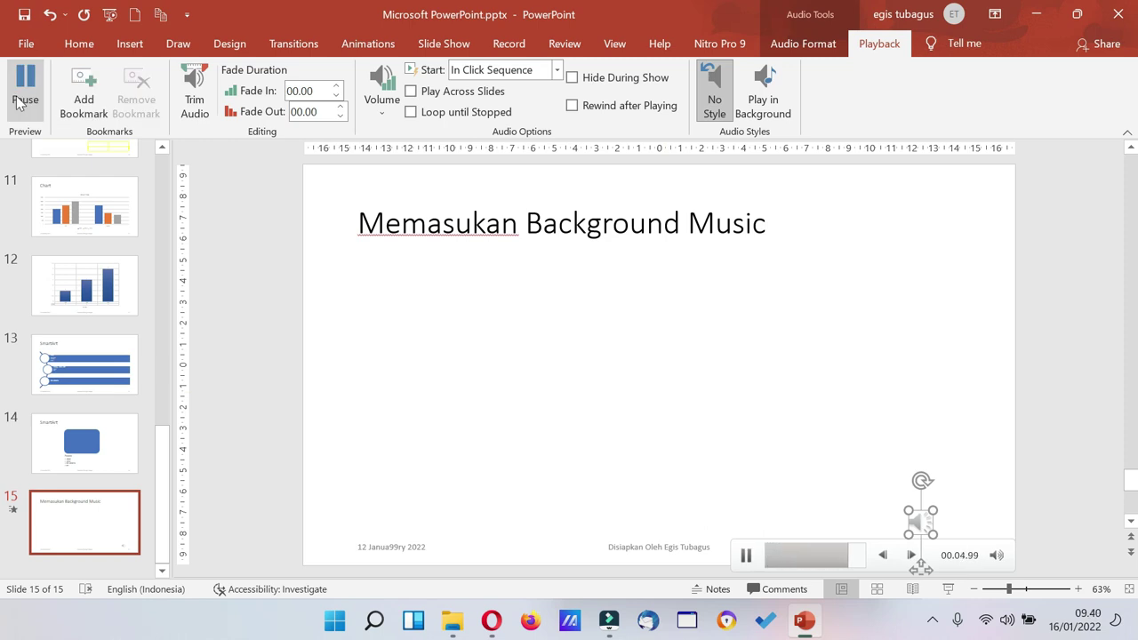
click(20, 103)
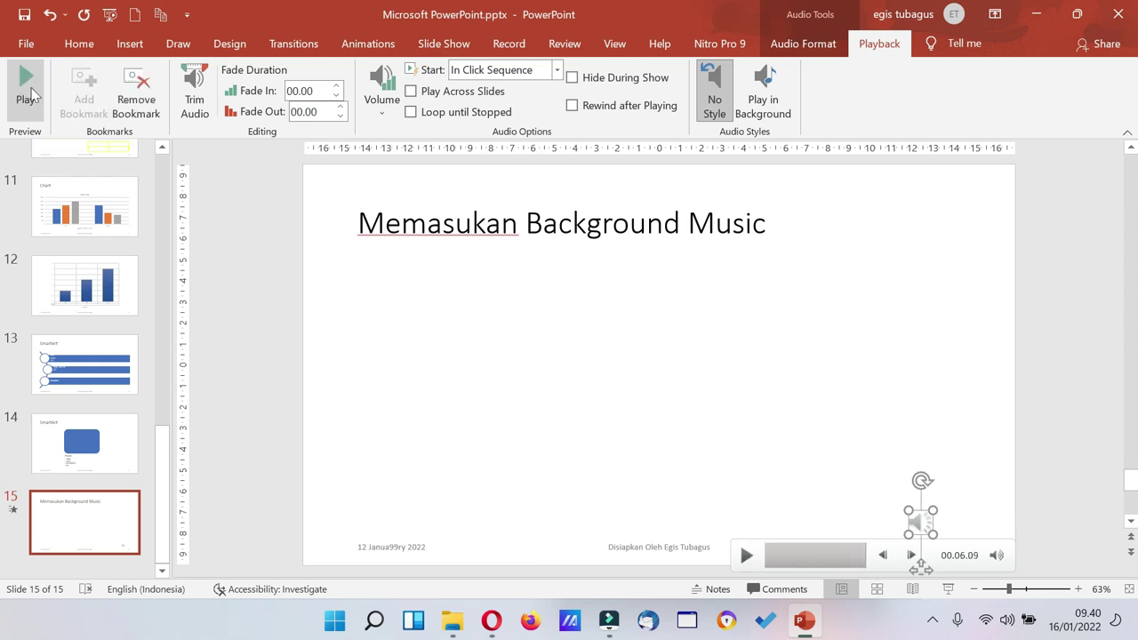